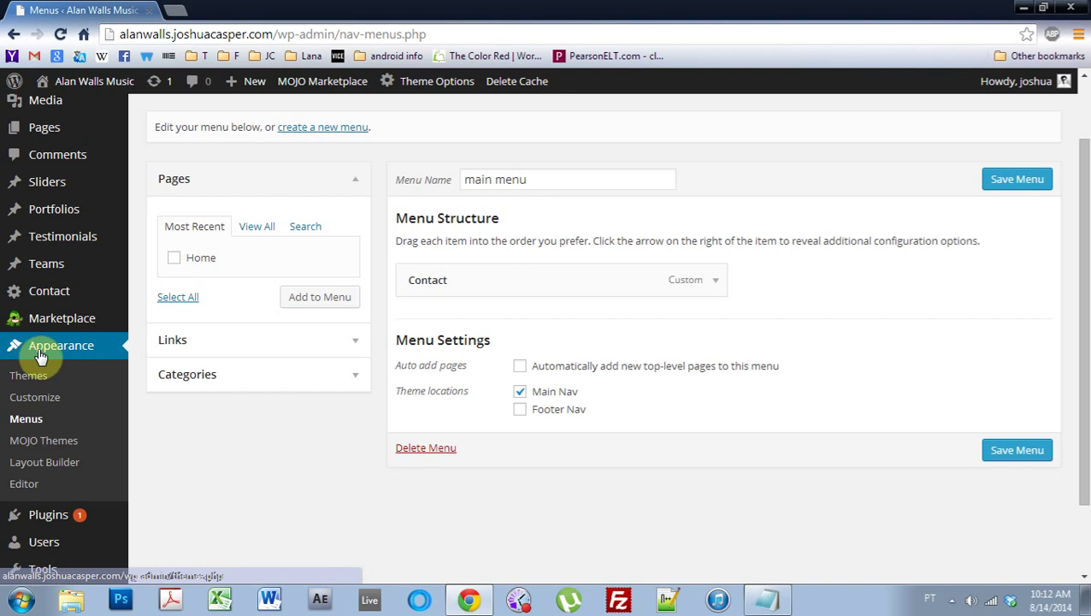
Open the live Alan Walls Music site in a new tab to check the Contact item
{"action": "left_click", "coordinate": [22, 427]}
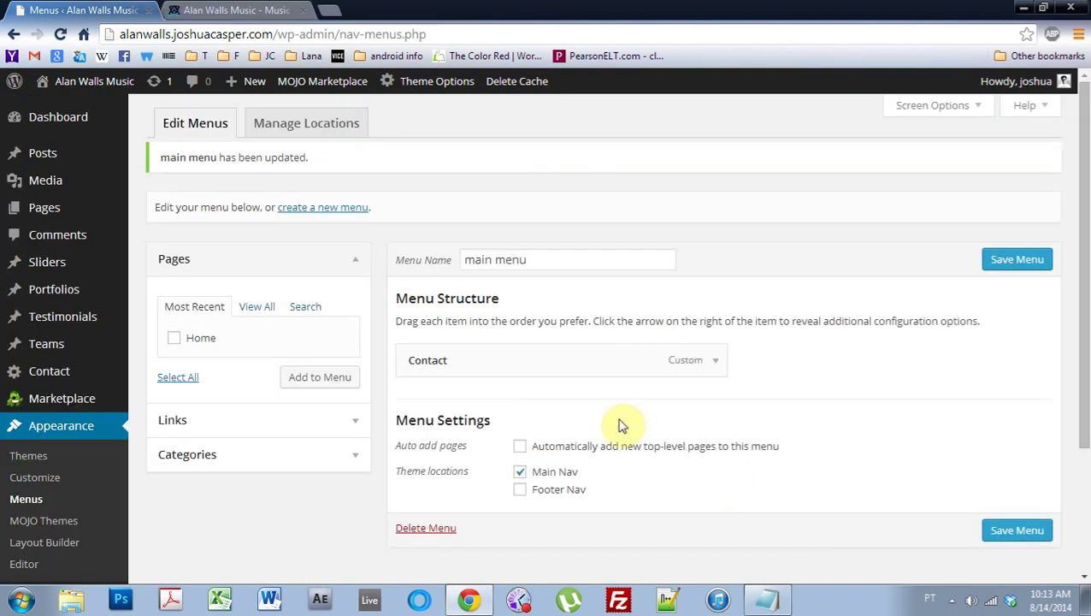
{"action": "middle_click", "coordinate": [158, 81]}
Test the site's CONTACT link jumps to Get In Touch, then return to the Menus custom-link form
{"action": "left_click", "coordinate": [224, 12]}
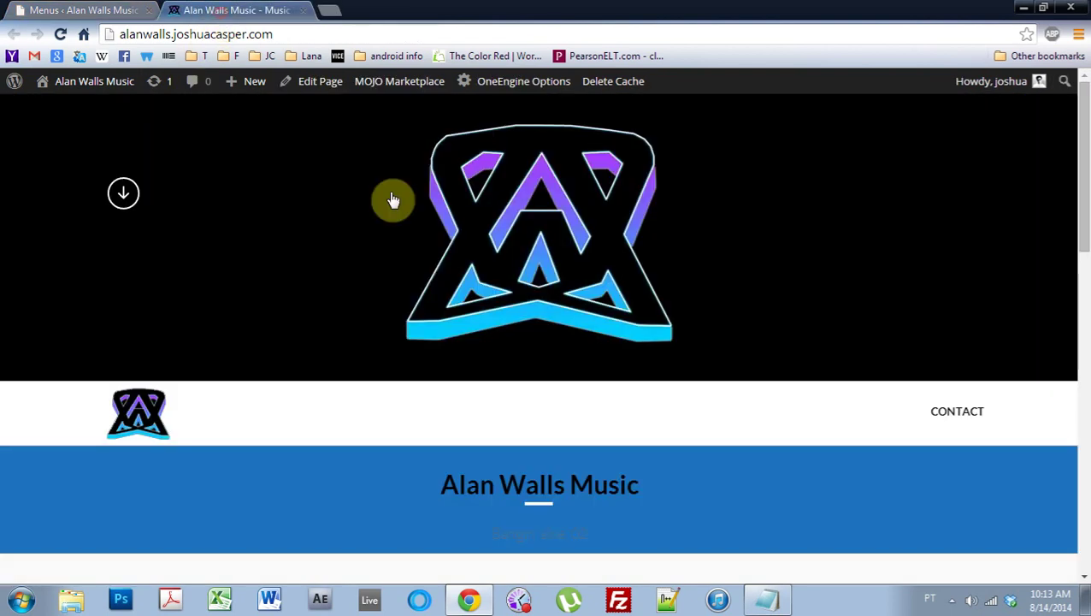
{"action": "left_click", "coordinate": [959, 413]}
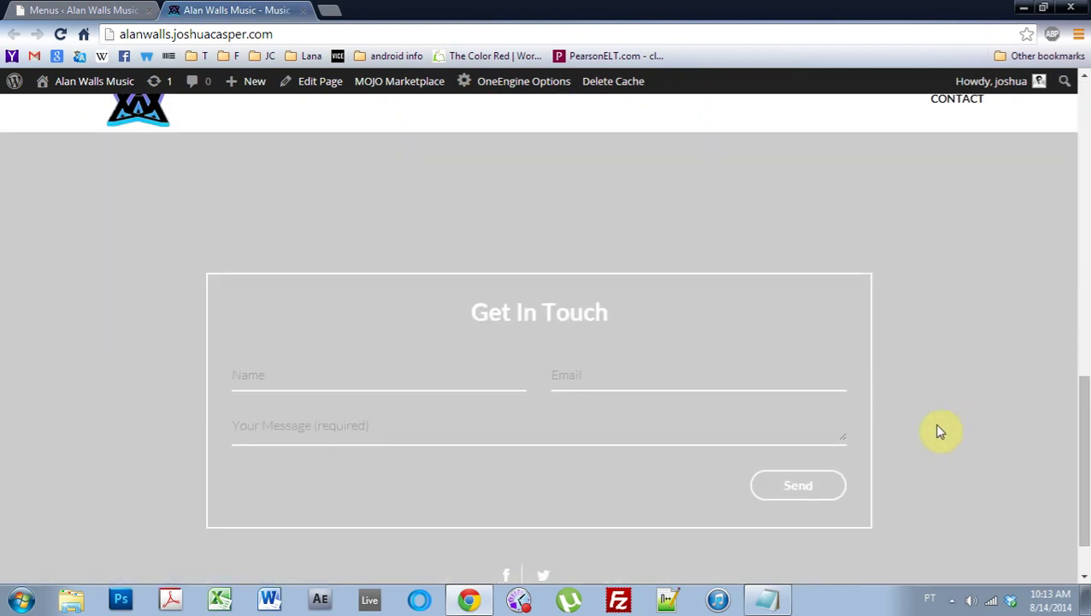
{"action": "left_click", "coordinate": [39, 11]}
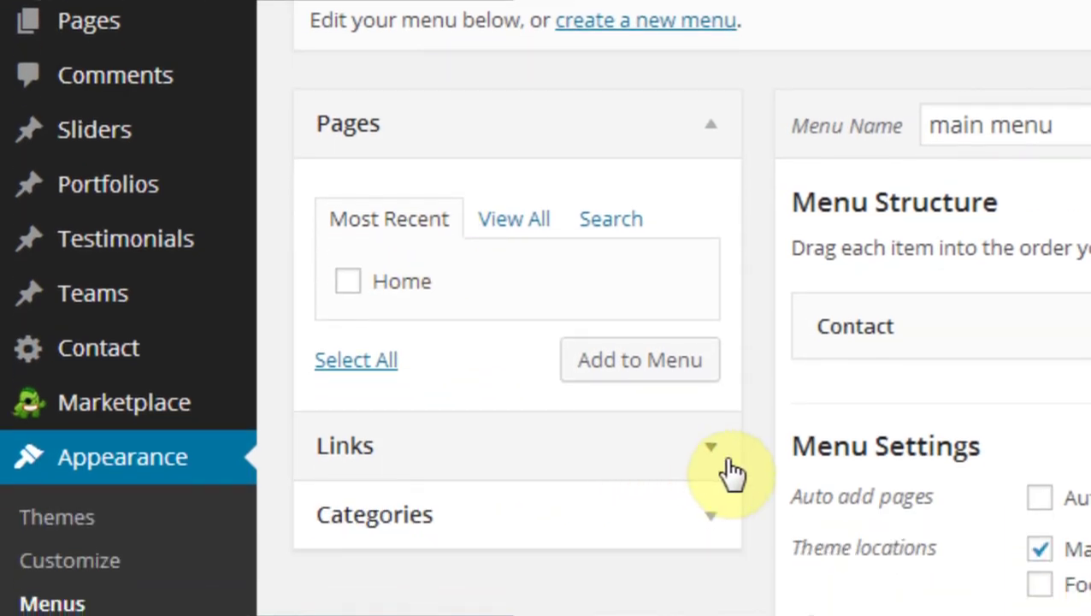
{"action": "left_click", "coordinate": [713, 556]}
Copy the site's home address and paste it into the custom link URL field
{"action": "left_click", "coordinate": [621, 289]}
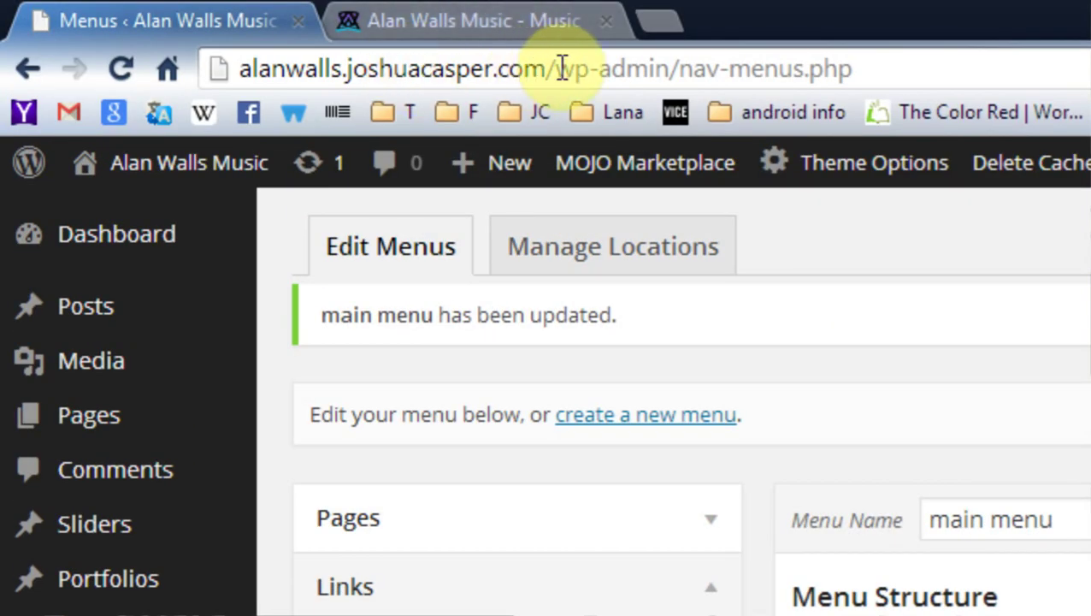
{"action": "left_click_drag", "start_coordinate": [558, 69], "coordinate": [231, 61]}
{"action": "key", "text": "ctrl+c"}
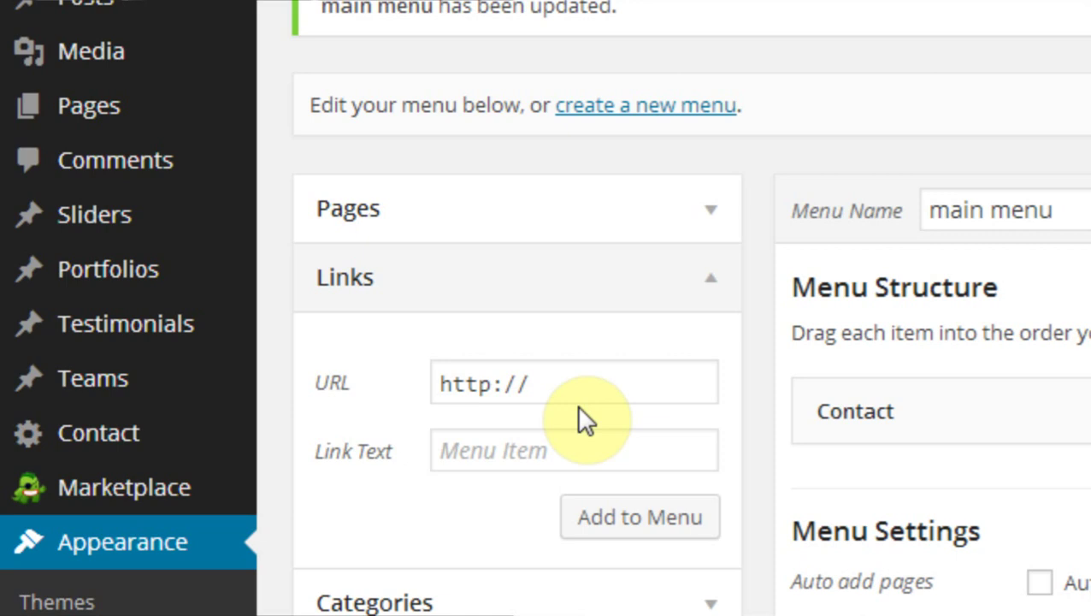
{"action": "left_click", "coordinate": [560, 525]}
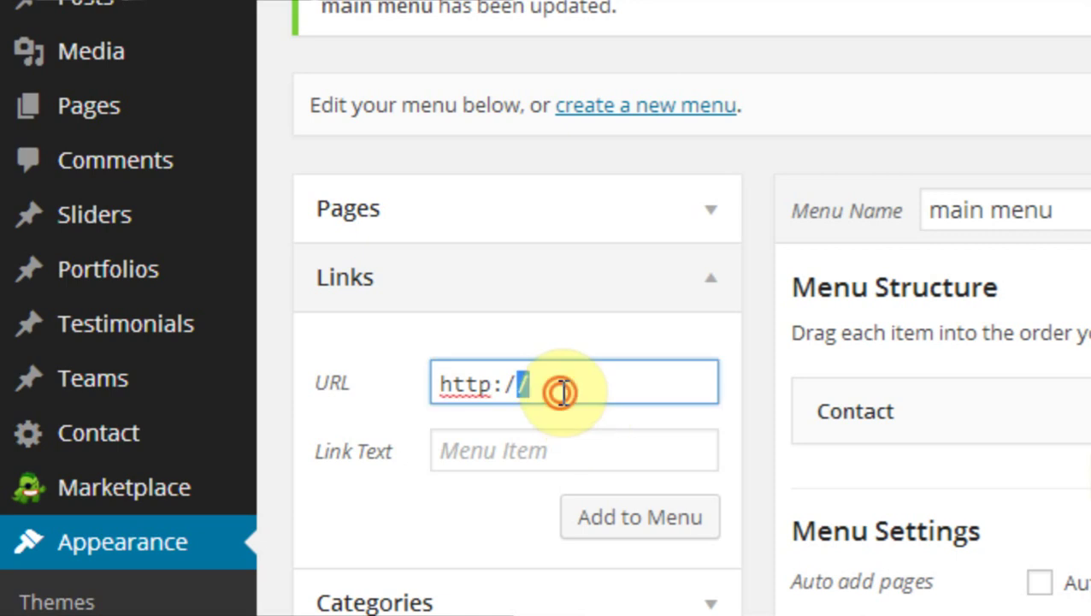
{"action": "left_click", "coordinate": [578, 525]}
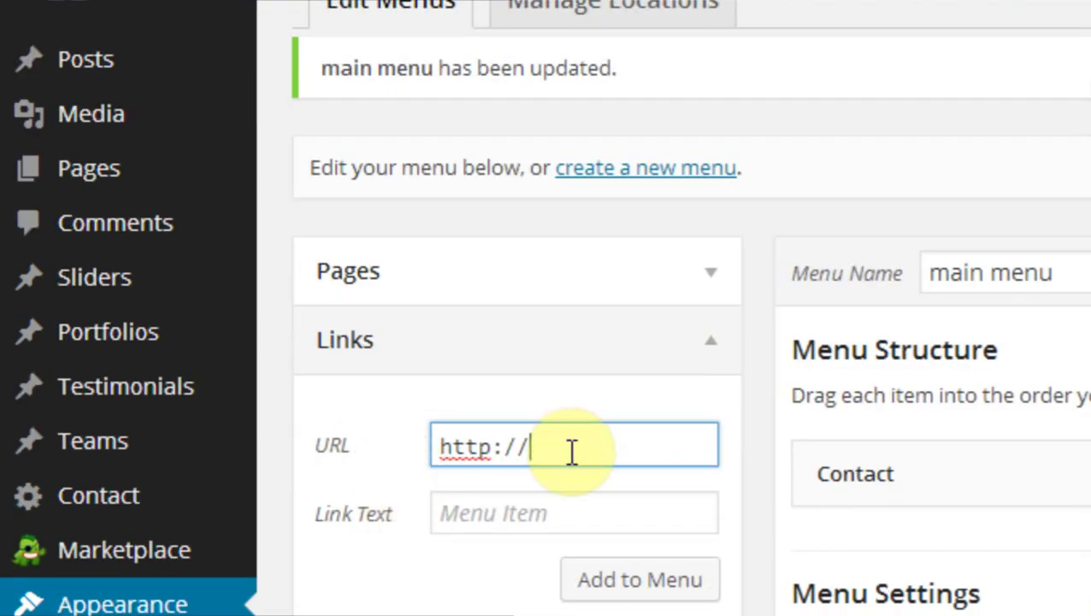
{"action": "key", "text": "ctrl+v"}
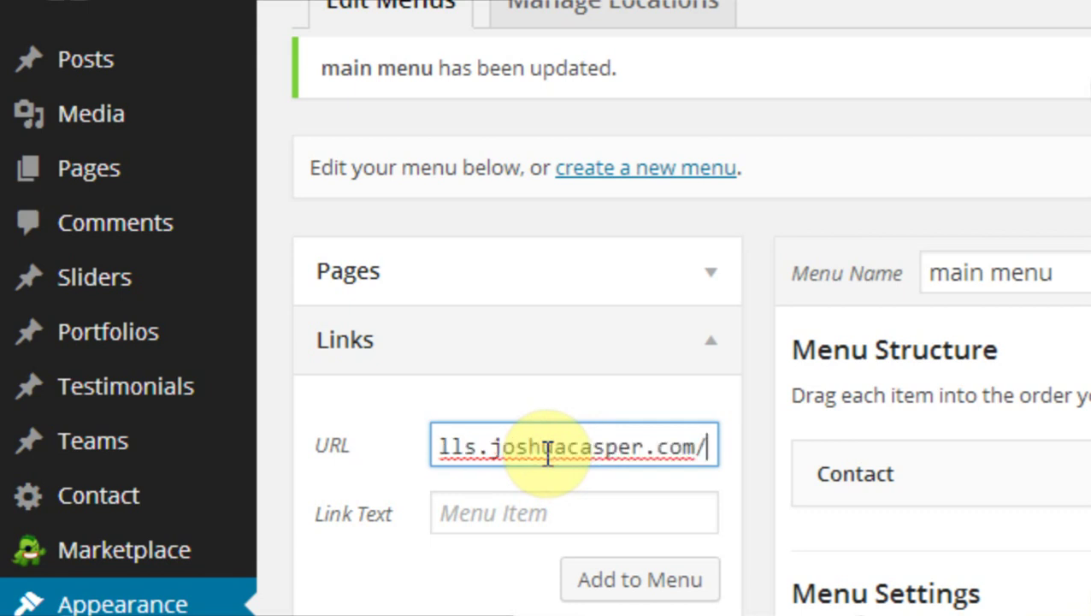
{"action": "left_click_drag", "start_coordinate": [454, 446], "coordinate": [379, 440]}
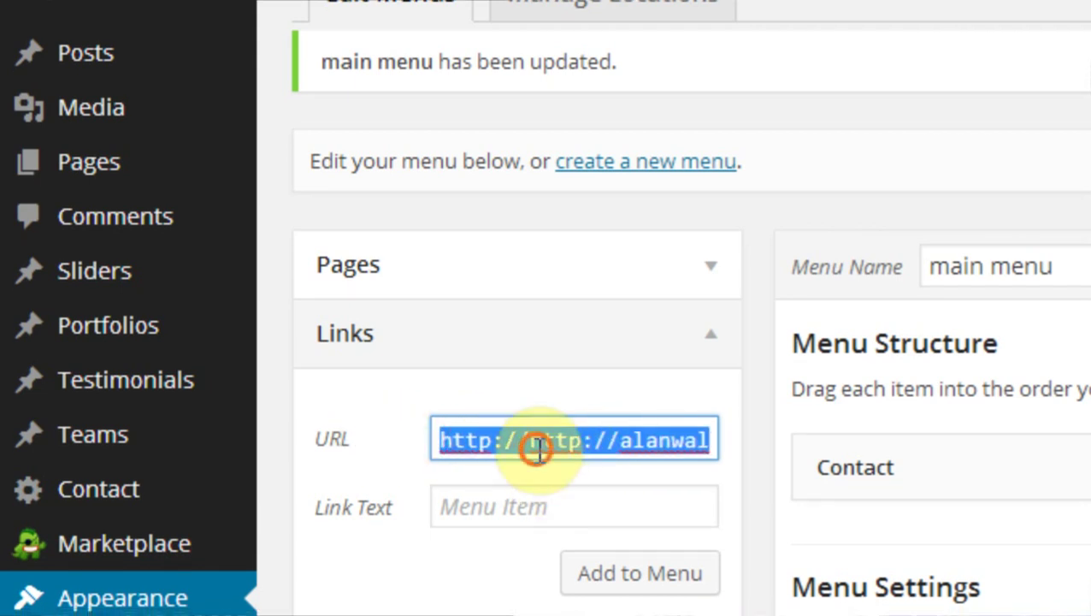
{"action": "left_click", "coordinate": [530, 450]}
{"action": "left_click_drag", "start_coordinate": [530, 447], "coordinate": [424, 429]}
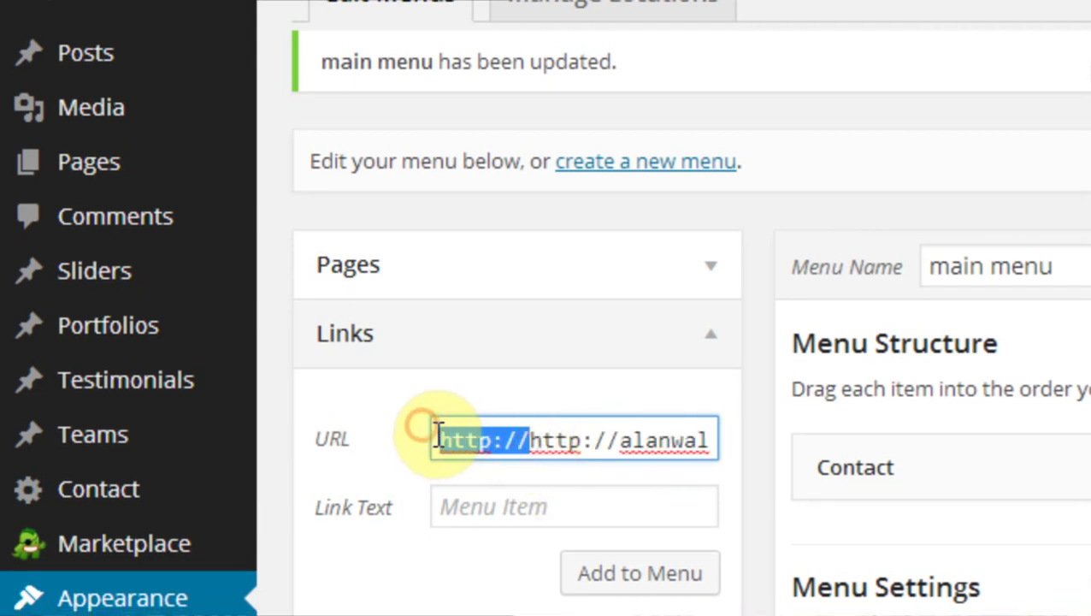
{"action": "key", "text": "BackSpace"}
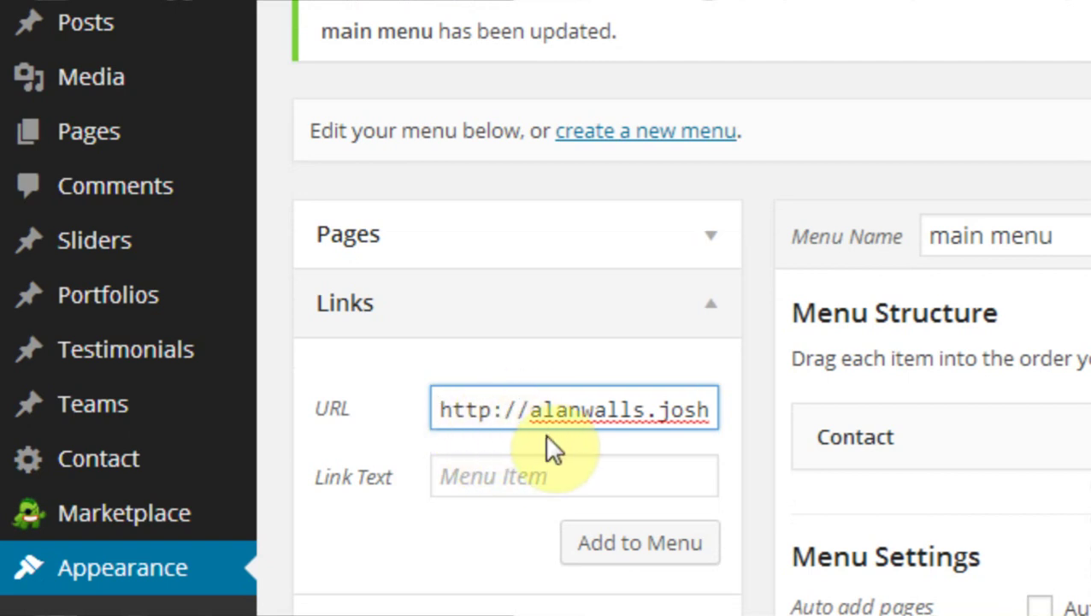
{"action": "left_click_drag", "start_coordinate": [506, 414], "coordinate": [711, 426]}
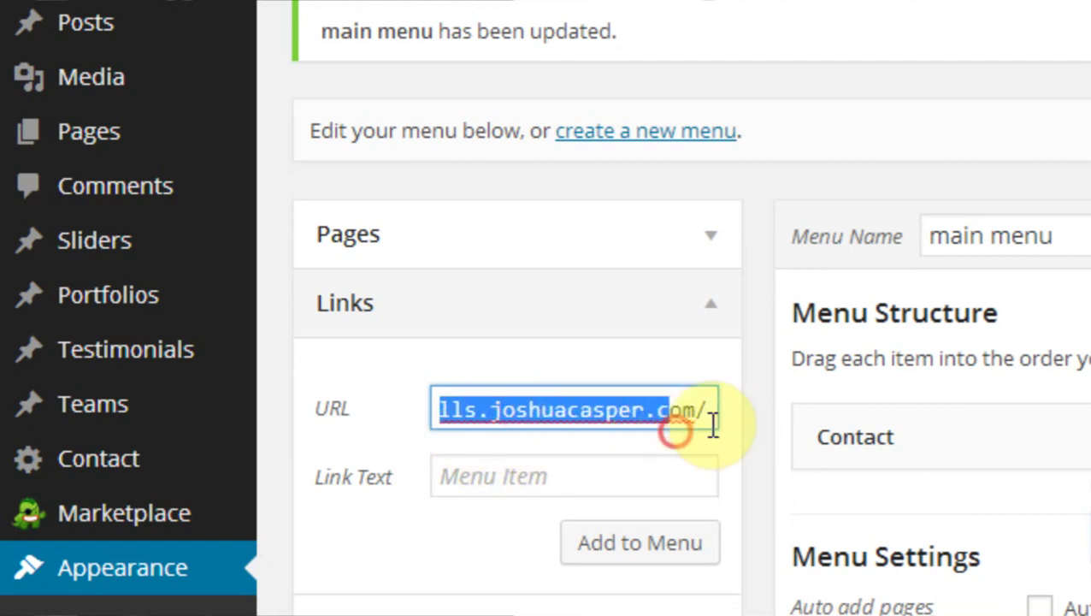
{"action": "left_click", "coordinate": [708, 434]}
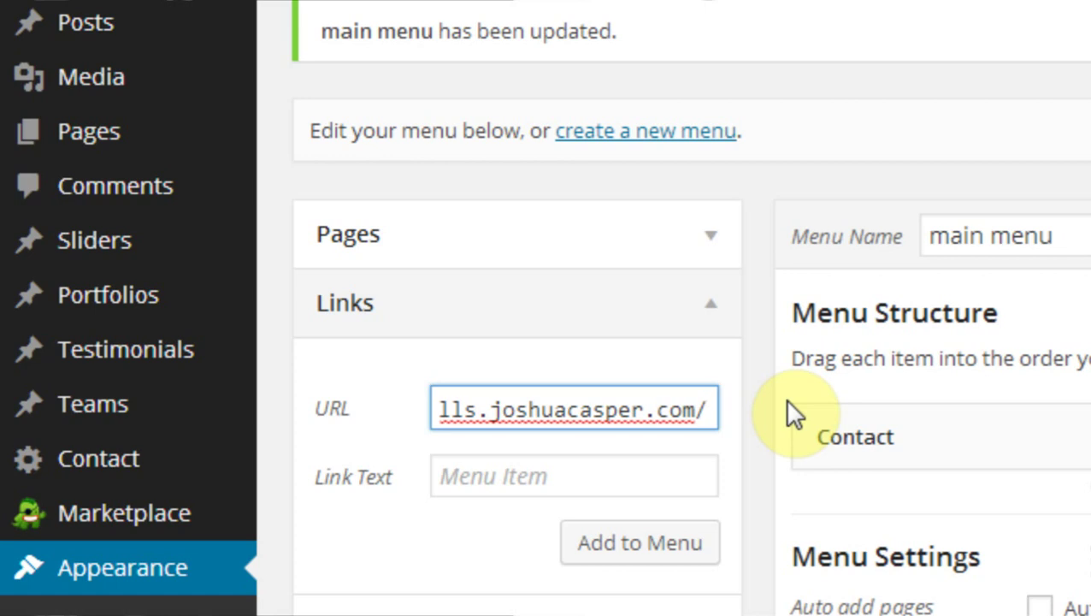
{"action": "type", "text": "#ms"}
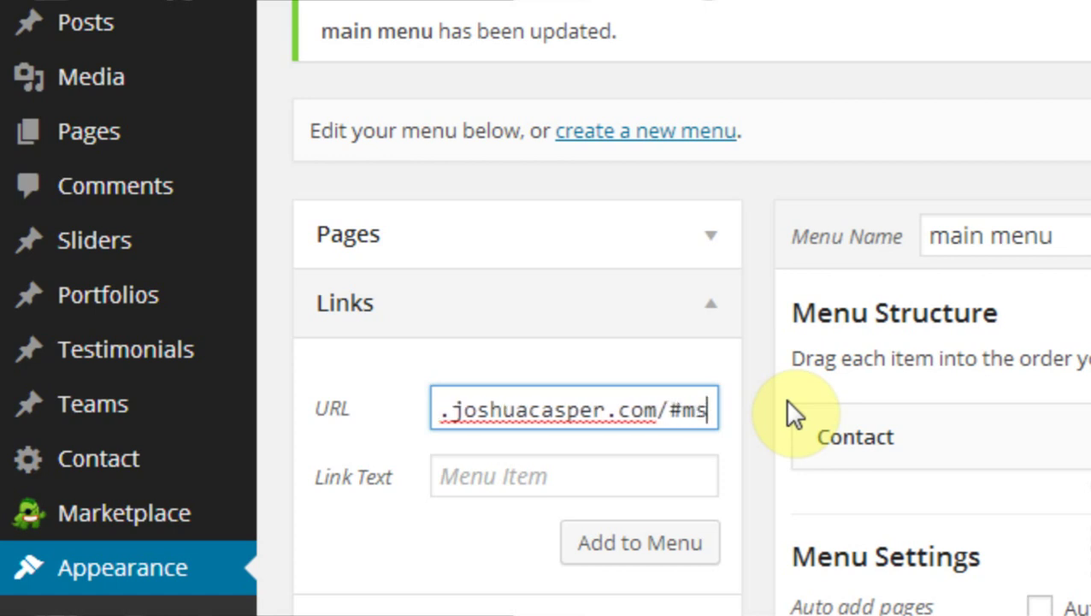
{"action": "key", "text": "BackSpace"}
{"action": "type", "text": "usic"}
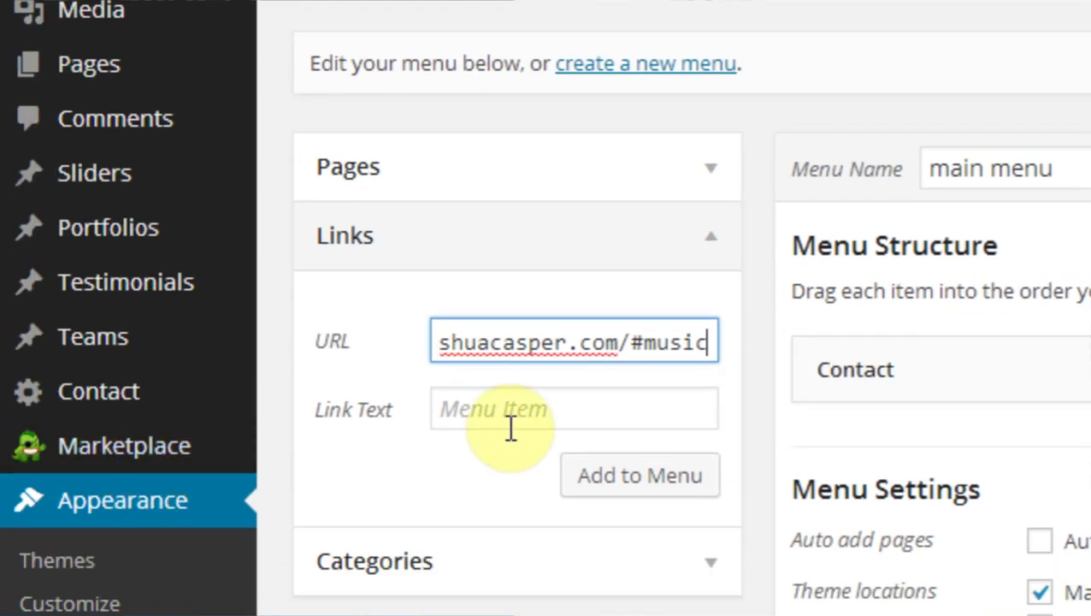
{"action": "left_click", "coordinate": [518, 428]}
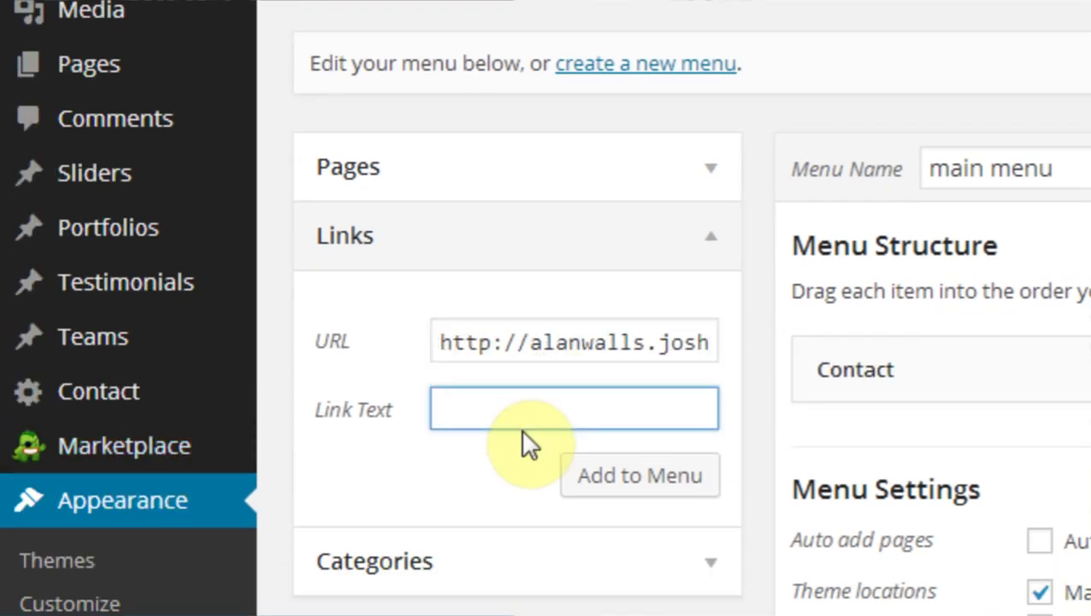
Add the Music link to the menu, give it title attribute Music, and save the menu
{"action": "type", "text": "Music"}
{"action": "left_click", "coordinate": [643, 483]}
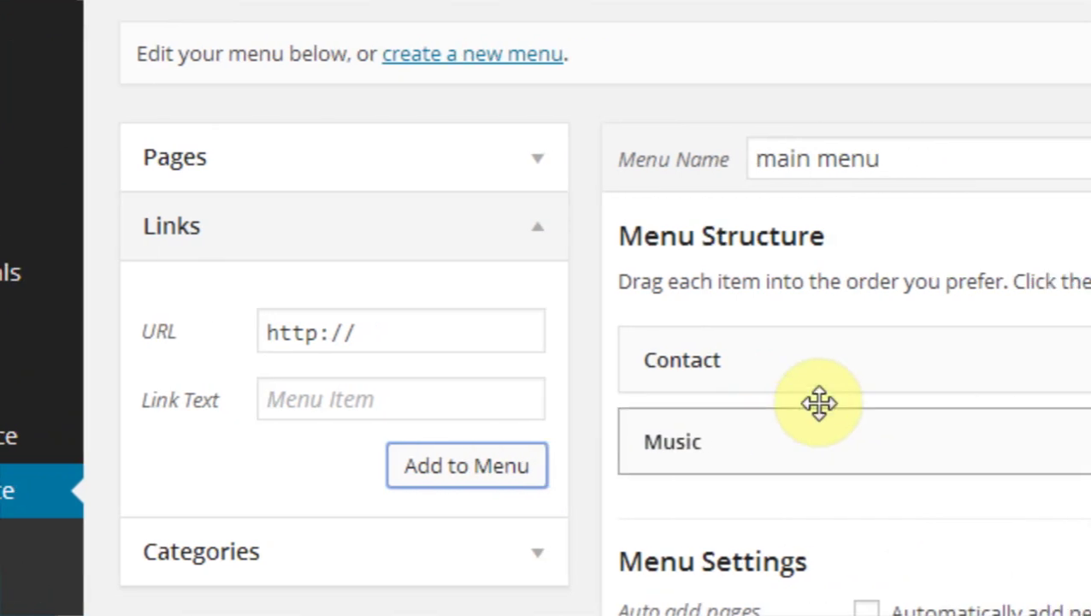
{"action": "mouse_move", "coordinate": [668, 448]}
{"action": "left_mouse_down"}
{"action": "mouse_move", "coordinate": [724, 436]}
{"action": "mouse_move", "coordinate": [670, 456]}
{"action": "left_mouse_up"}
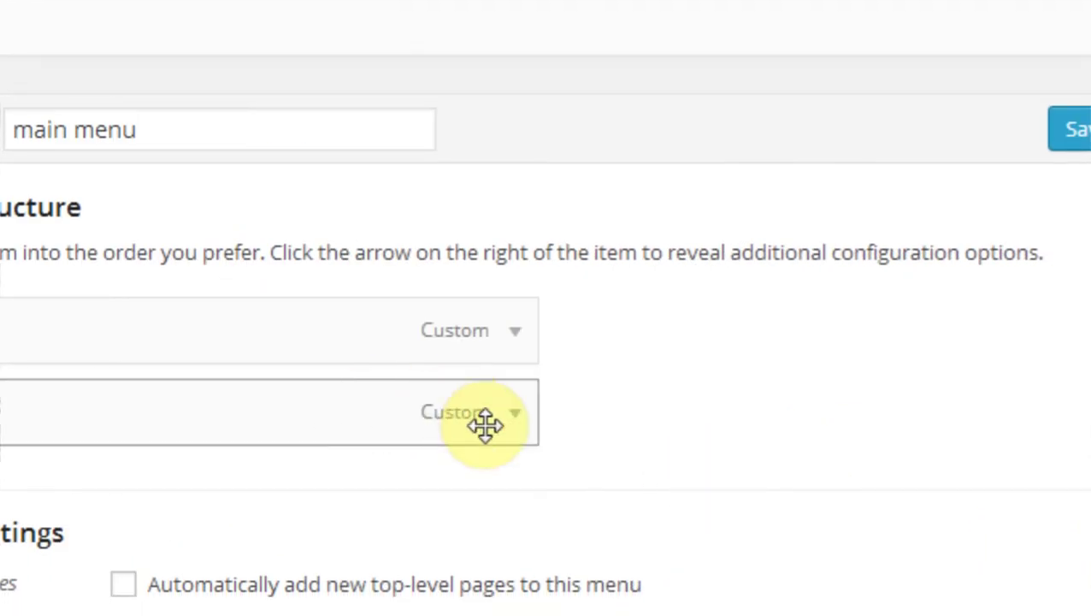
{"action": "left_click", "coordinate": [513, 414]}
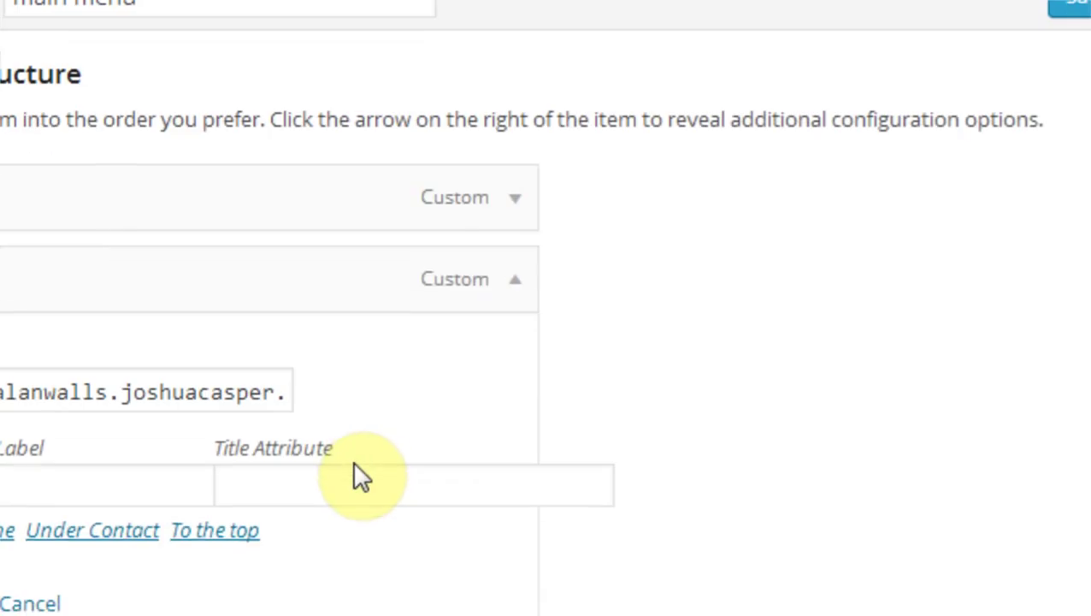
{"action": "left_click", "coordinate": [334, 607]}
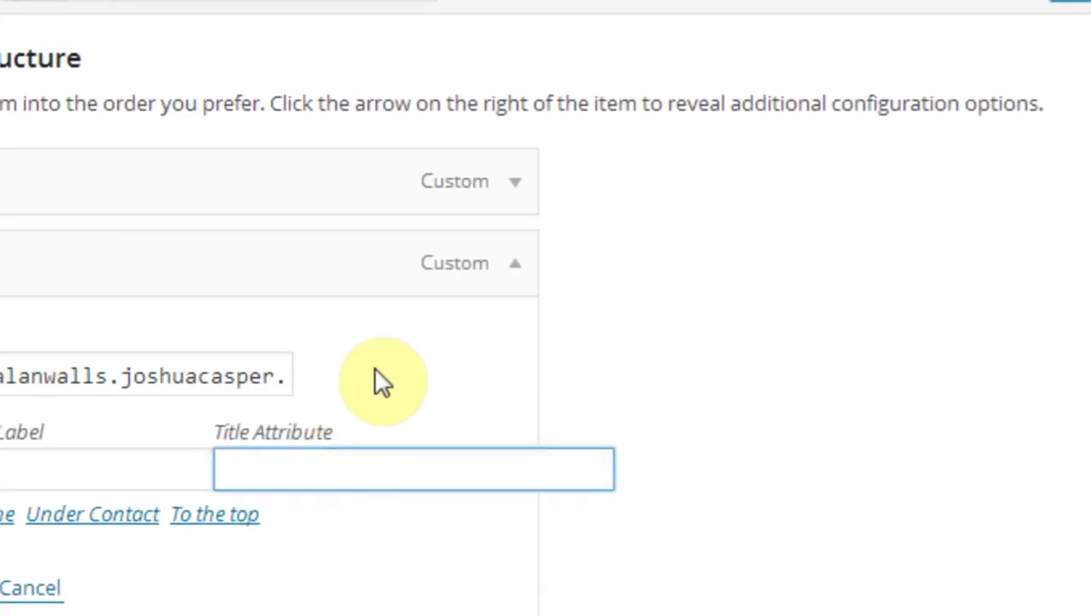
{"action": "type", "text": "Music"}
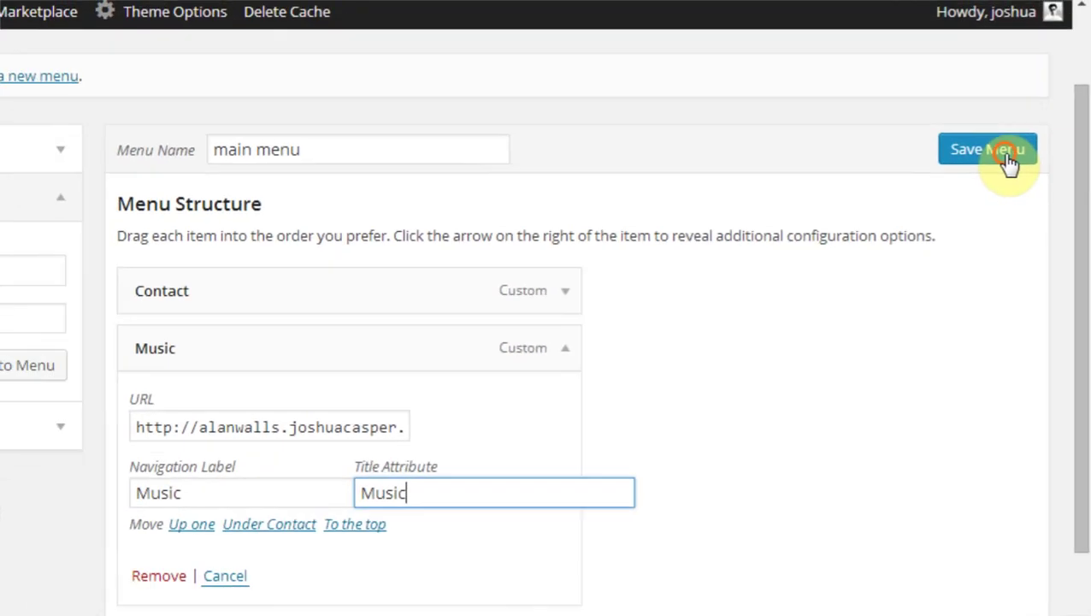
{"action": "left_click", "coordinate": [1090, 0]}
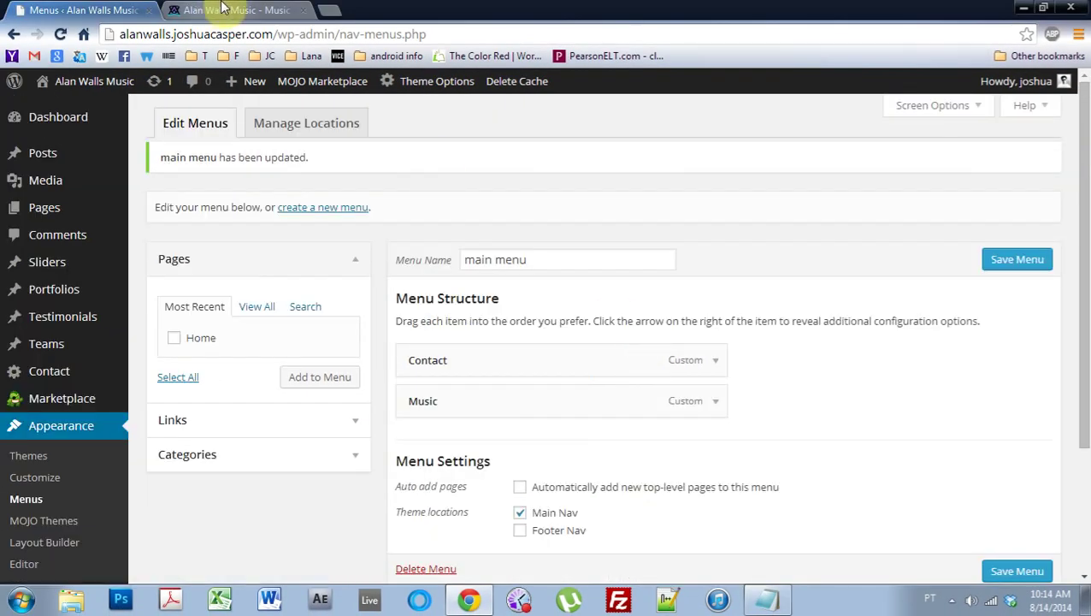
{"action": "left_click", "coordinate": [233, 10]}
Reload the live site to confirm MUSIC appears beside CONTACT, then return to the Menus editor
{"action": "left_click", "coordinate": [59, 35]}
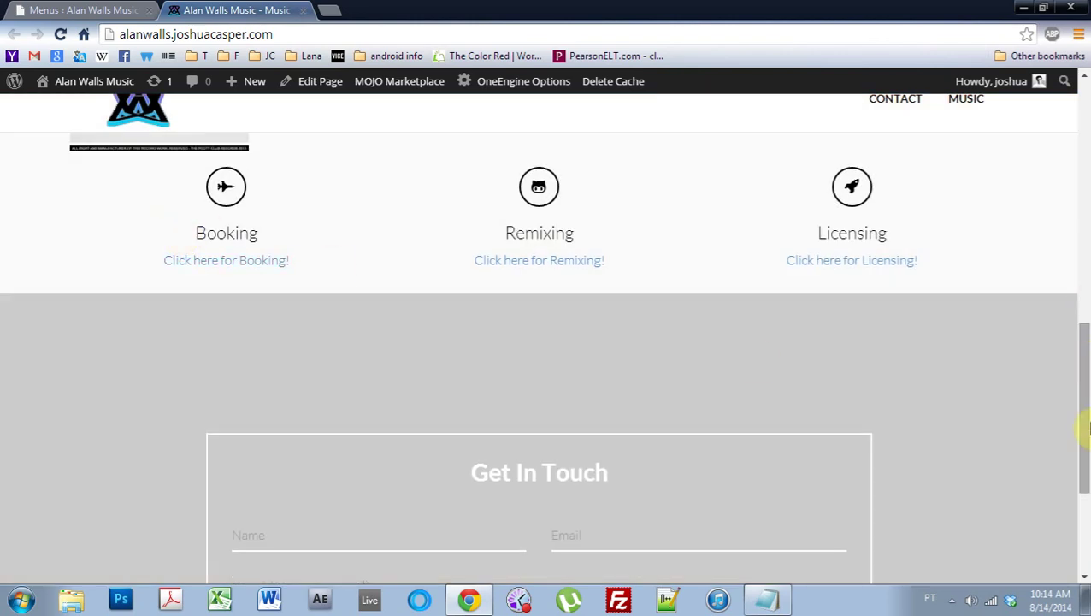
{"action": "left_click_drag", "start_coordinate": [1084, 402], "coordinate": [1081, 171]}
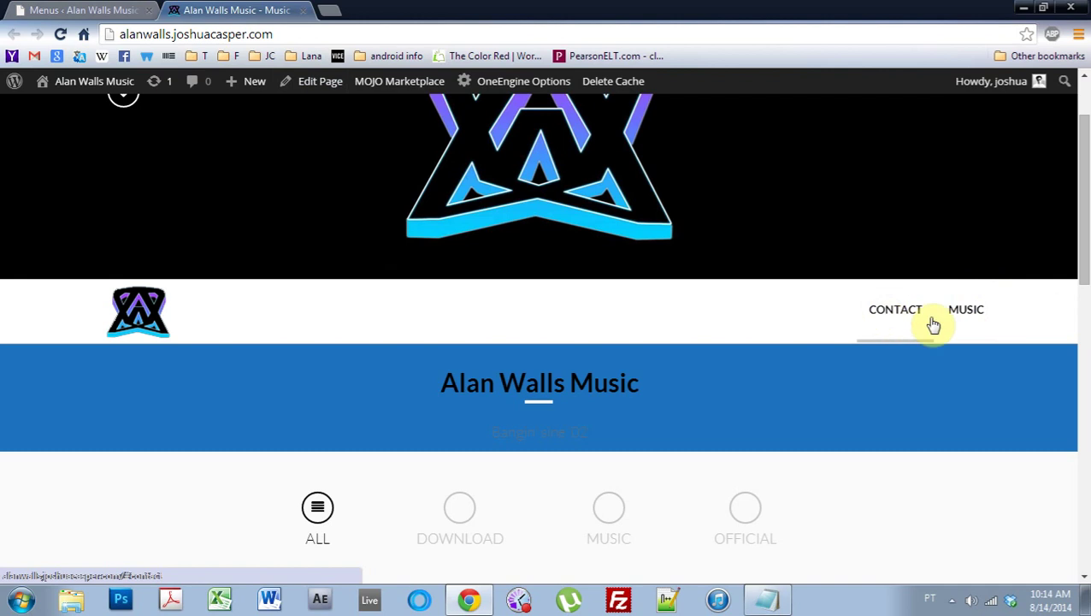
{"action": "left_click", "coordinate": [61, 8]}
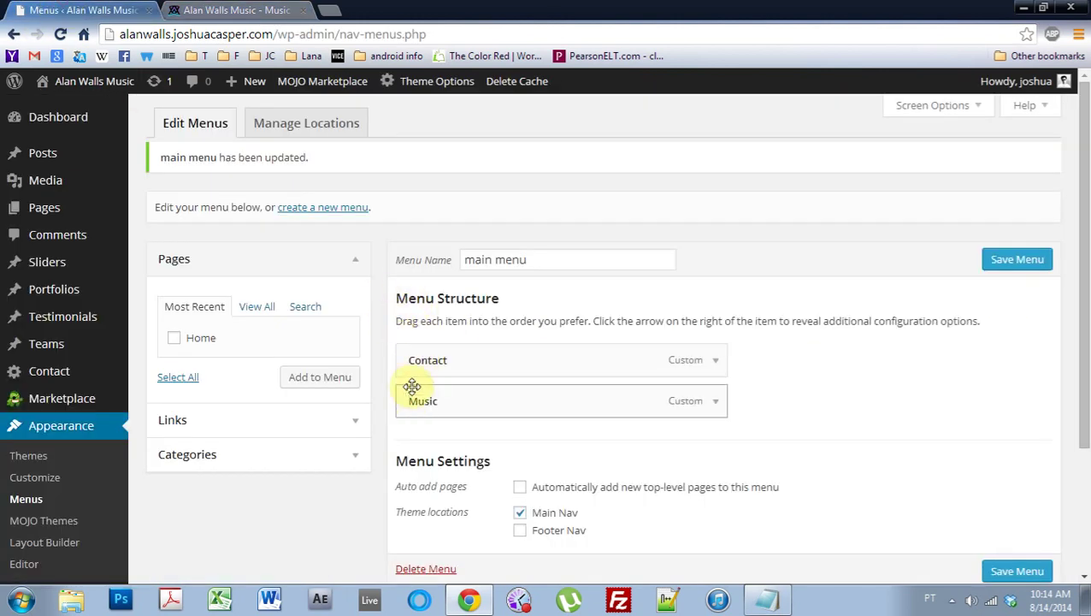
Reorder the main menu so Music sits above Contact
{"action": "left_click_drag", "start_coordinate": [414, 400], "coordinate": [410, 359]}
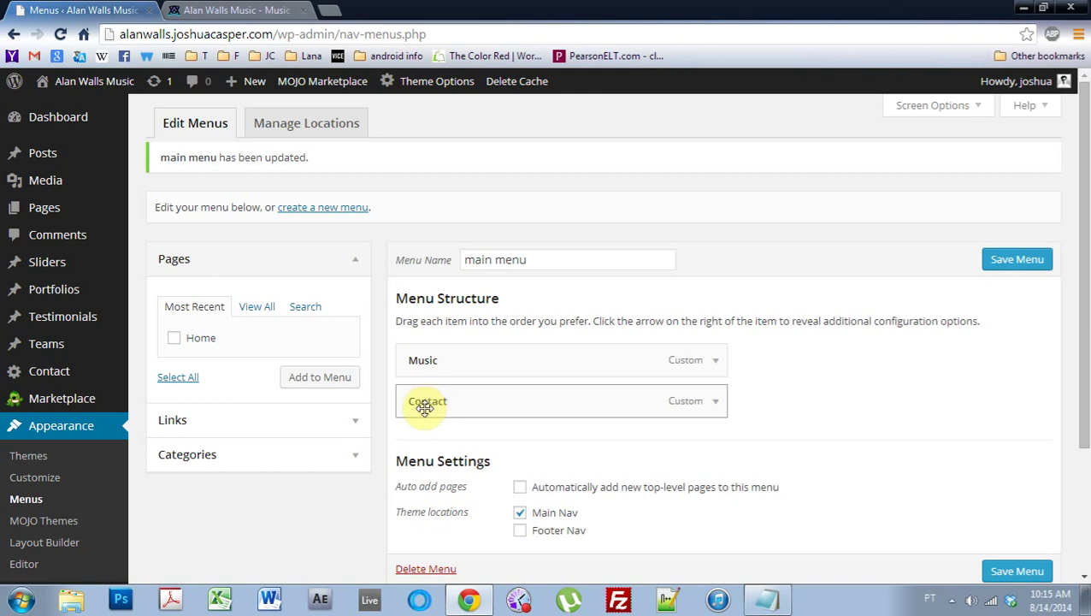
{"action": "mouse_move", "coordinate": [425, 408]}
{"action": "left_mouse_down"}
{"action": "mouse_move", "coordinate": [419, 355]}
{"action": "mouse_move", "coordinate": [425, 398]}
{"action": "left_mouse_up"}
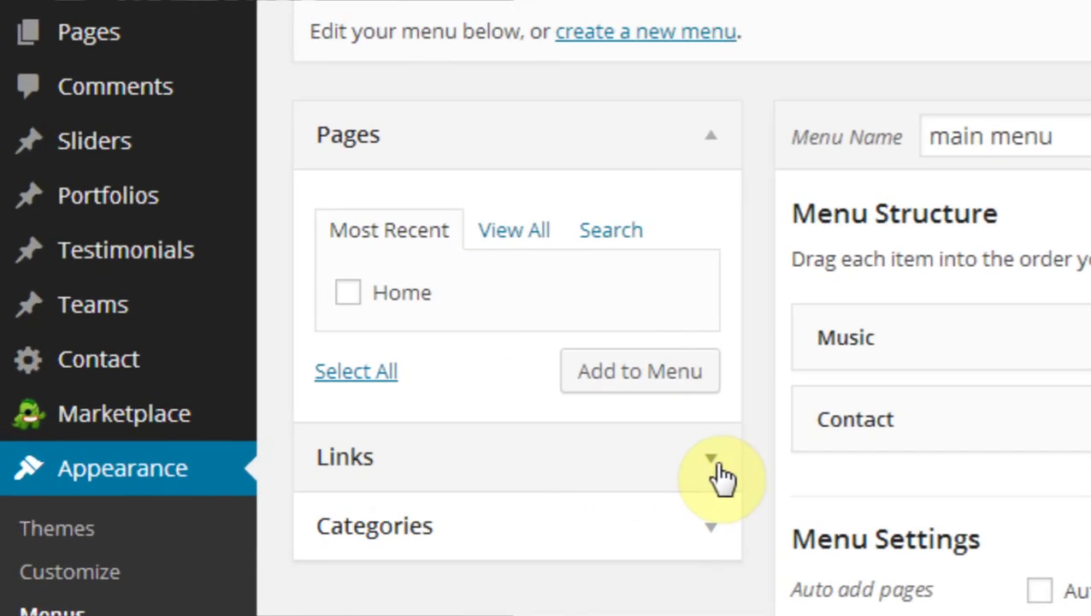
Enter the site's address followed by #blog as a new custom link URL
{"action": "left_click", "coordinate": [355, 421]}
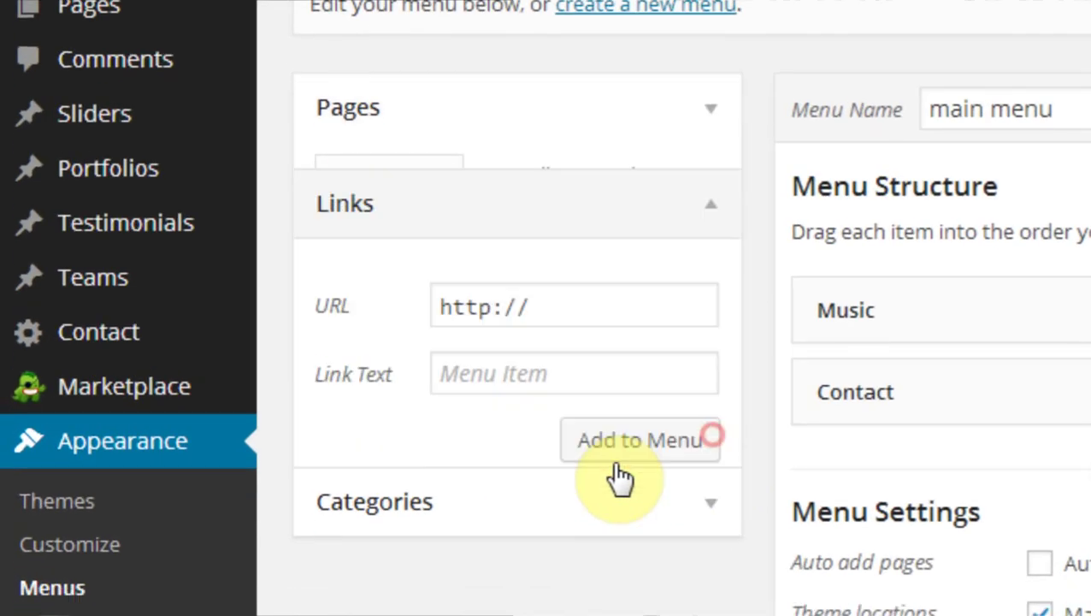
{"action": "scroll", "coordinate": [556, 385], "scroll_direction": "down", "scroll_amount": 1}
{"action": "left_click", "coordinate": [575, 261]}
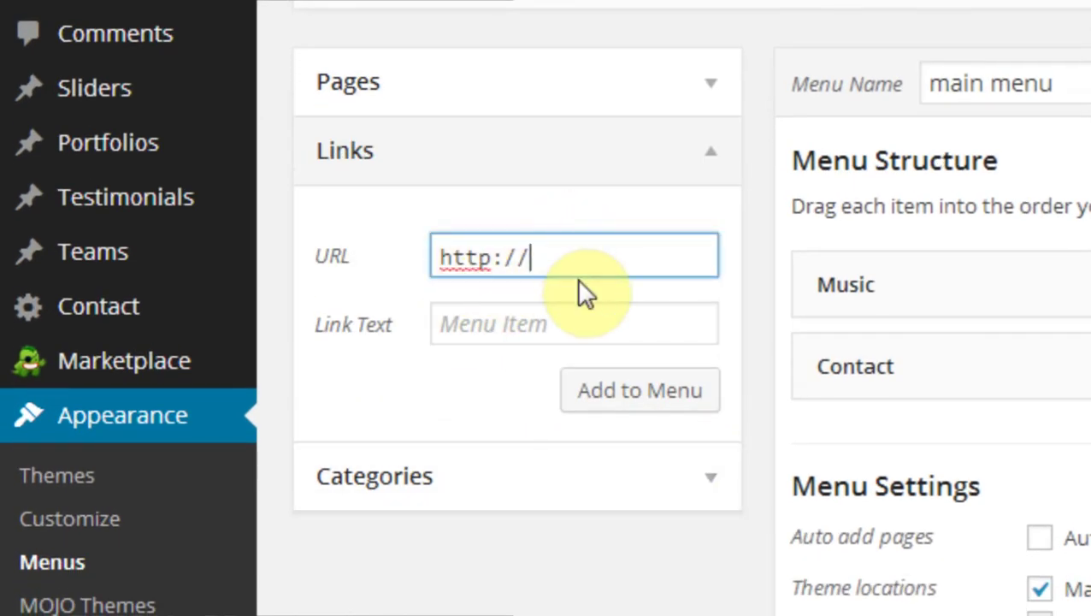
{"action": "left_click_drag", "start_coordinate": [560, 273], "coordinate": [378, 282]}
{"action": "key", "text": "ctrl+v"}
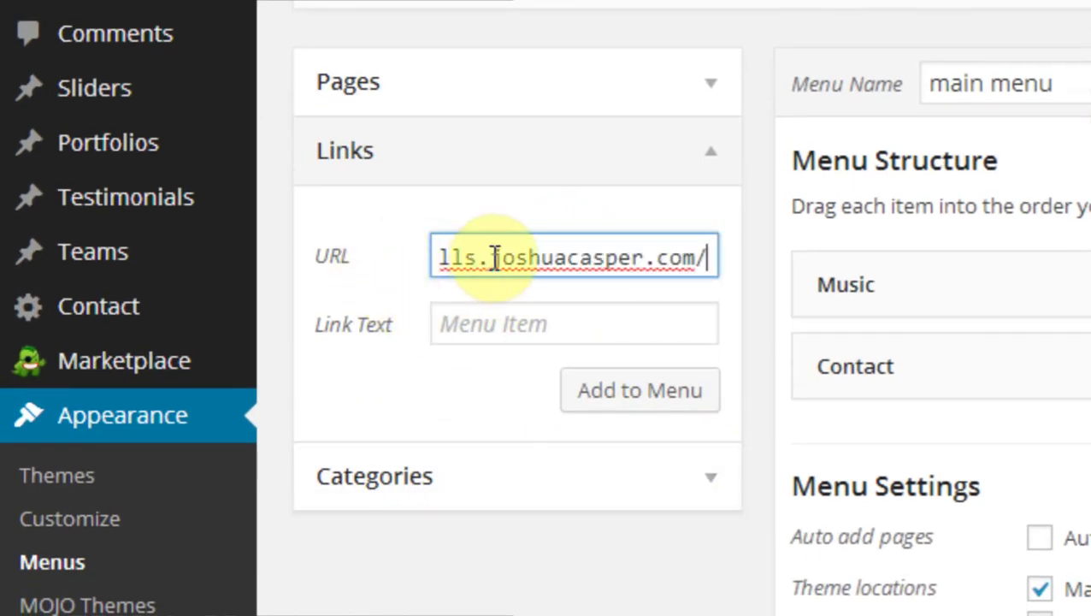
{"action": "left_click_drag", "start_coordinate": [494, 257], "coordinate": [360, 253]}
{"action": "left_click_drag", "start_coordinate": [519, 261], "coordinate": [707, 263]}
{"action": "left_click", "coordinate": [712, 262]}
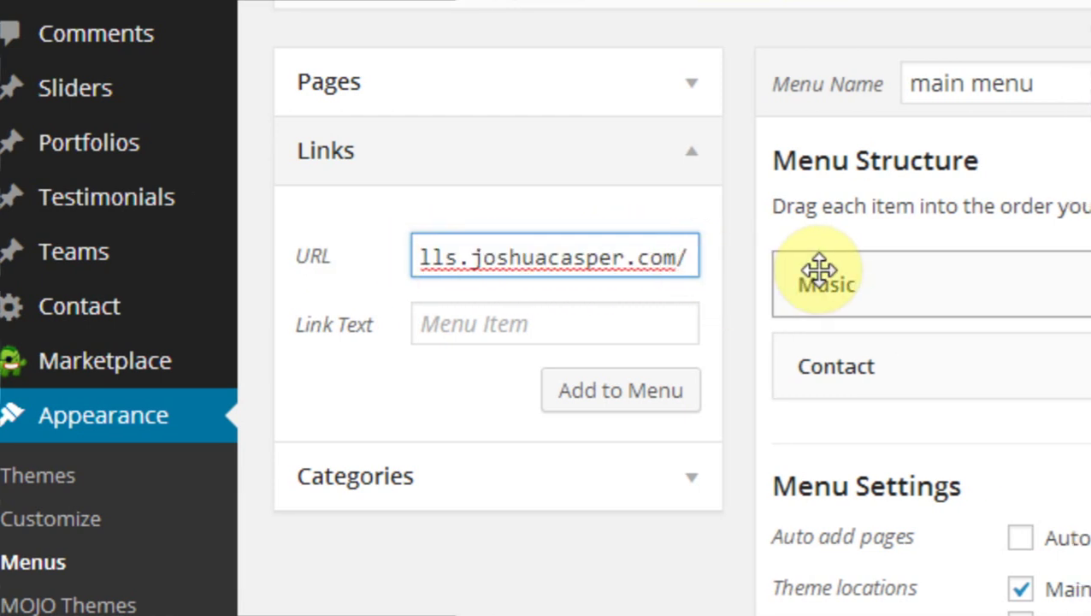
{"action": "type", "text": "#blog"}
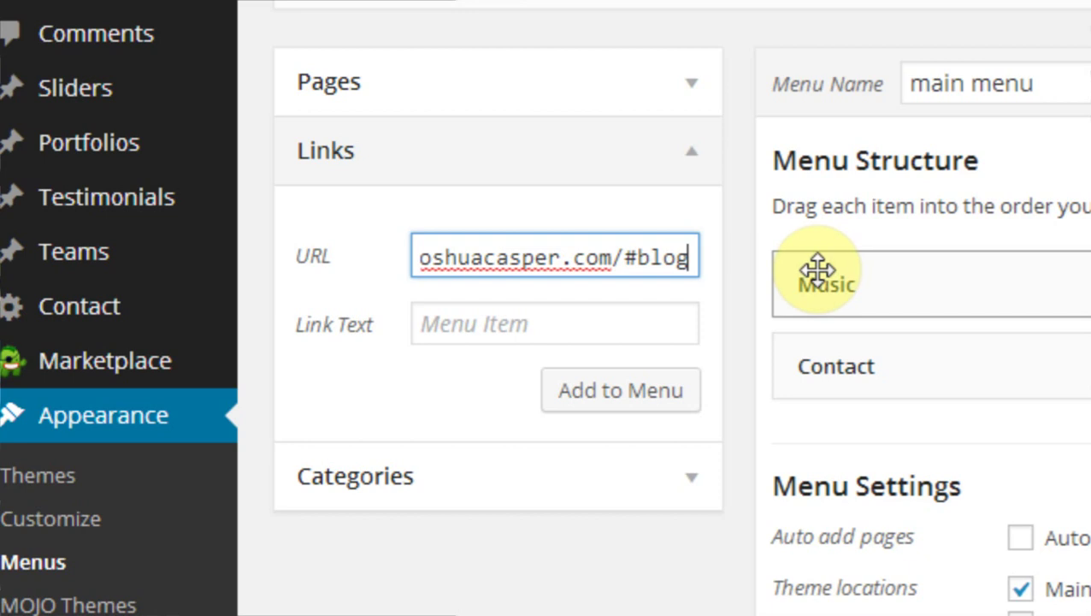
Label the custom link Blog and add it to the menu
{"action": "left_click", "coordinate": [473, 316]}
{"action": "type", "text": "Blog"}
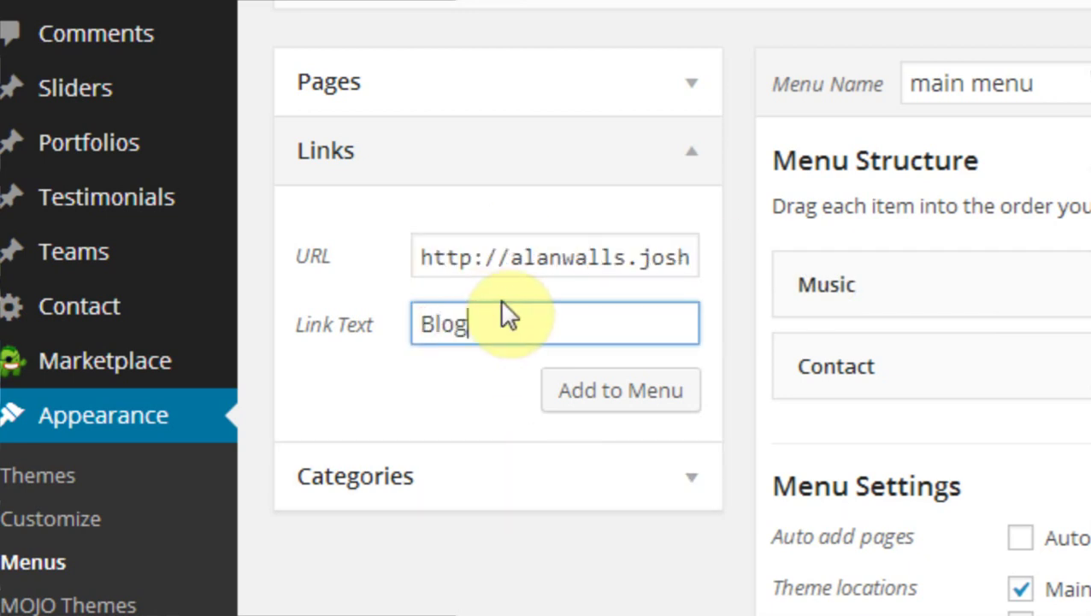
{"action": "left_click", "coordinate": [640, 411]}
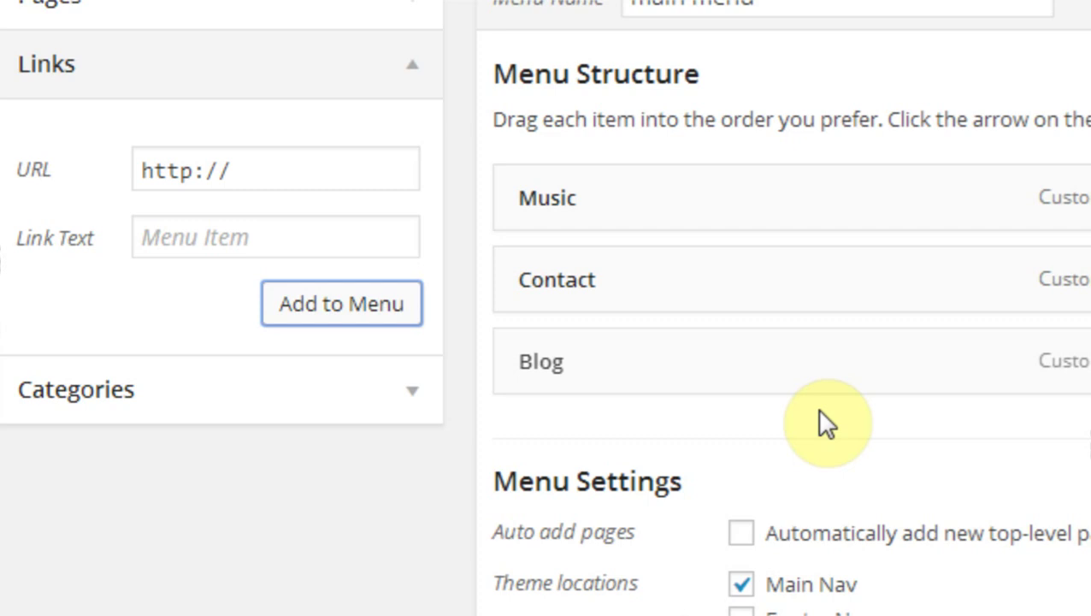
Start the Blog item's title attribute and move Blog between Music and Contact
{"action": "left_click", "coordinate": [787, 373]}
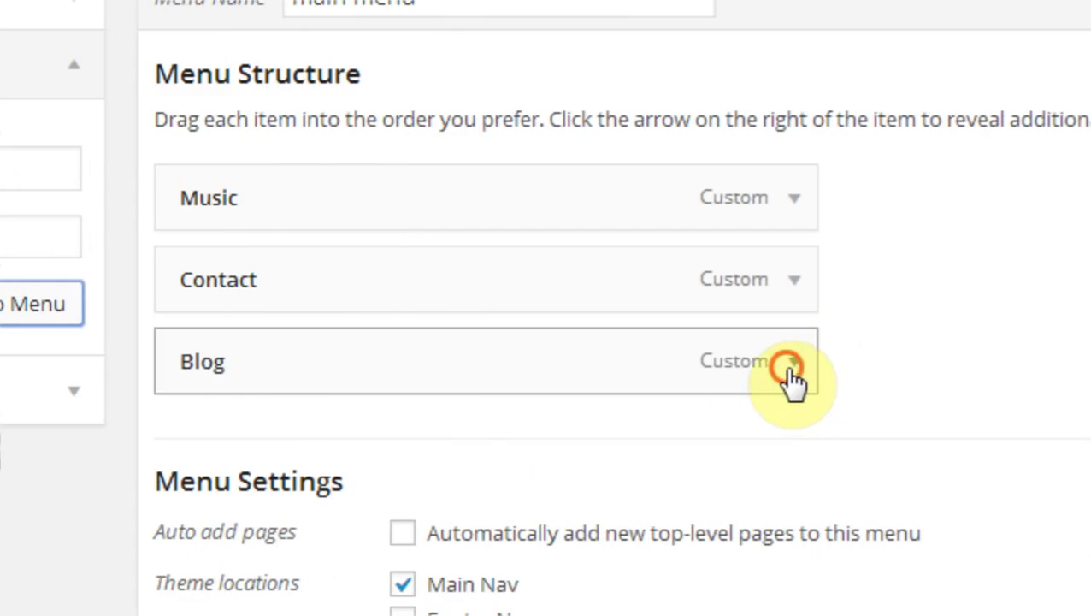
{"action": "left_click", "coordinate": [569, 476]}
{"action": "type", "text": "Blog"}
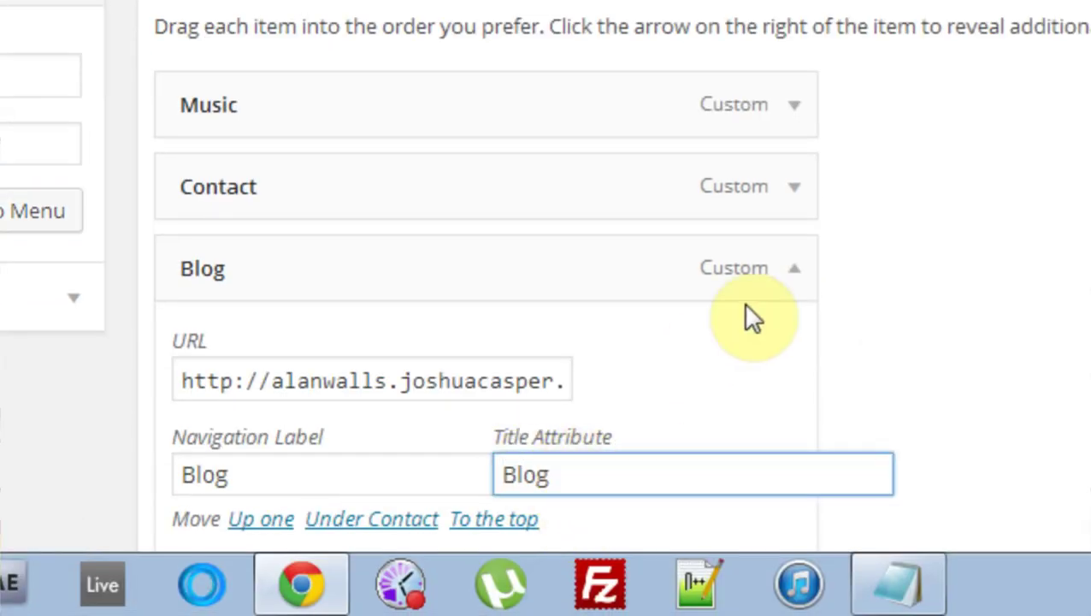
{"action": "left_click", "coordinate": [794, 267]}
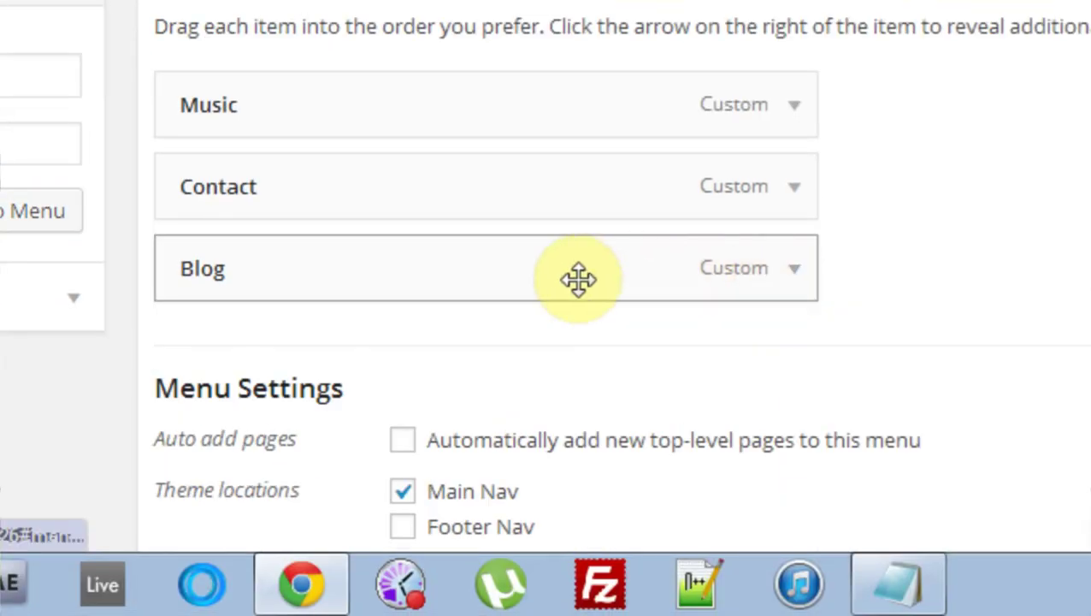
{"action": "left_click_drag", "start_coordinate": [530, 279], "coordinate": [488, 214]}
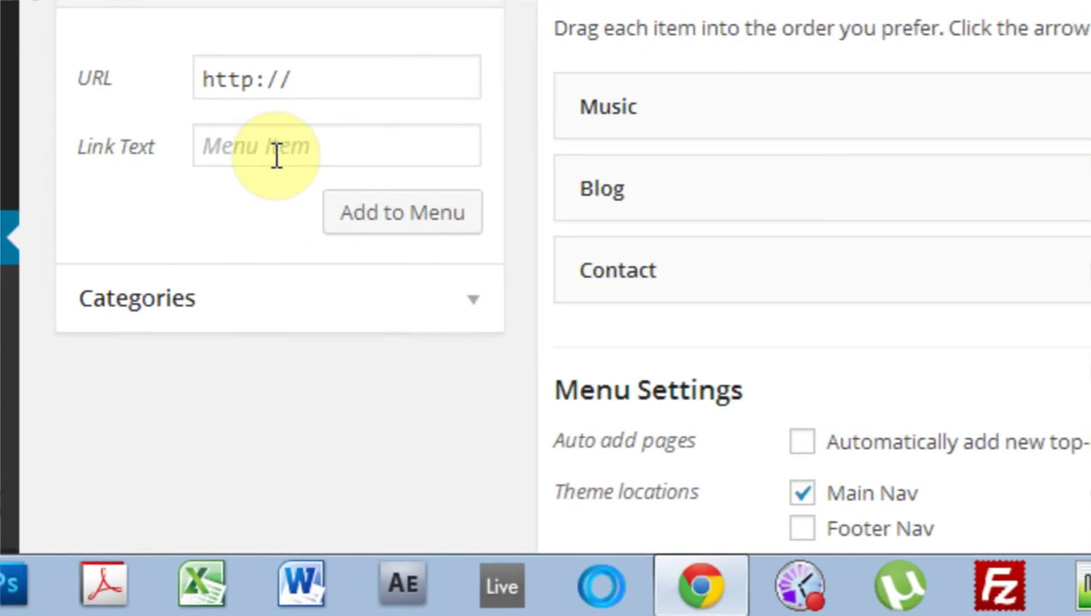
{"action": "left_click", "coordinate": [330, 81]}
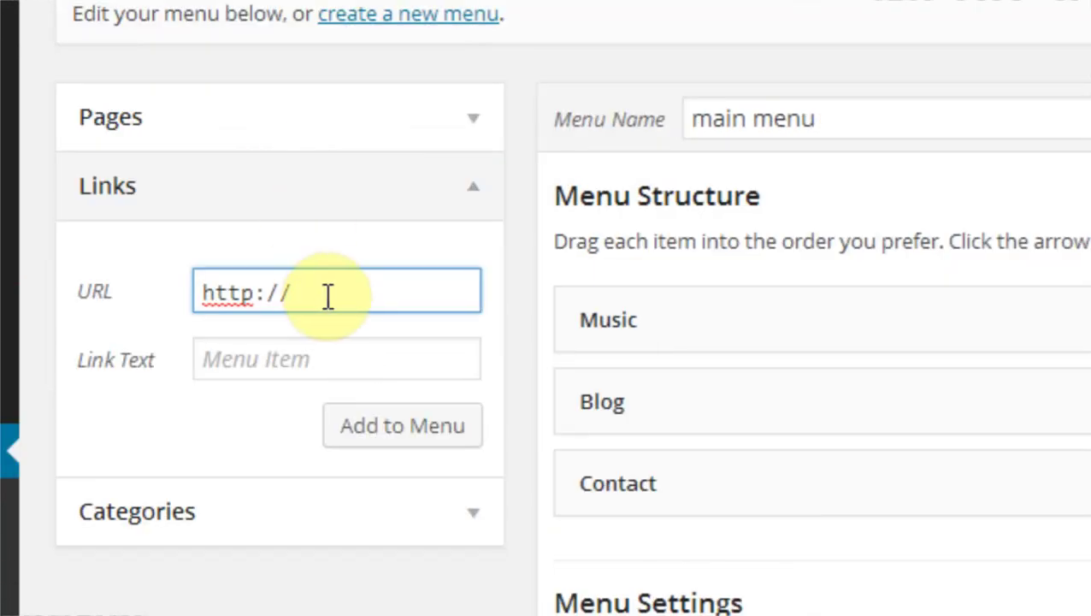
Add a custom link to the site address plus #bio, labelled Bio, to the menu
{"action": "left_click_drag", "start_coordinate": [319, 154], "coordinate": [184, 154]}
{"action": "key", "text": "ctrl+v"}
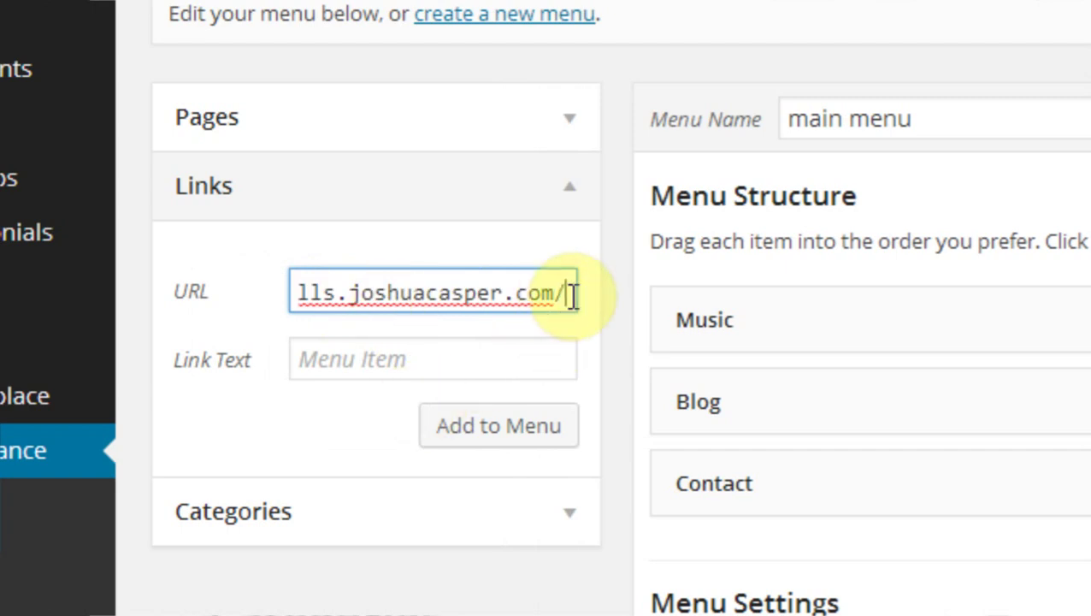
{"action": "type", "text": "#bio"}
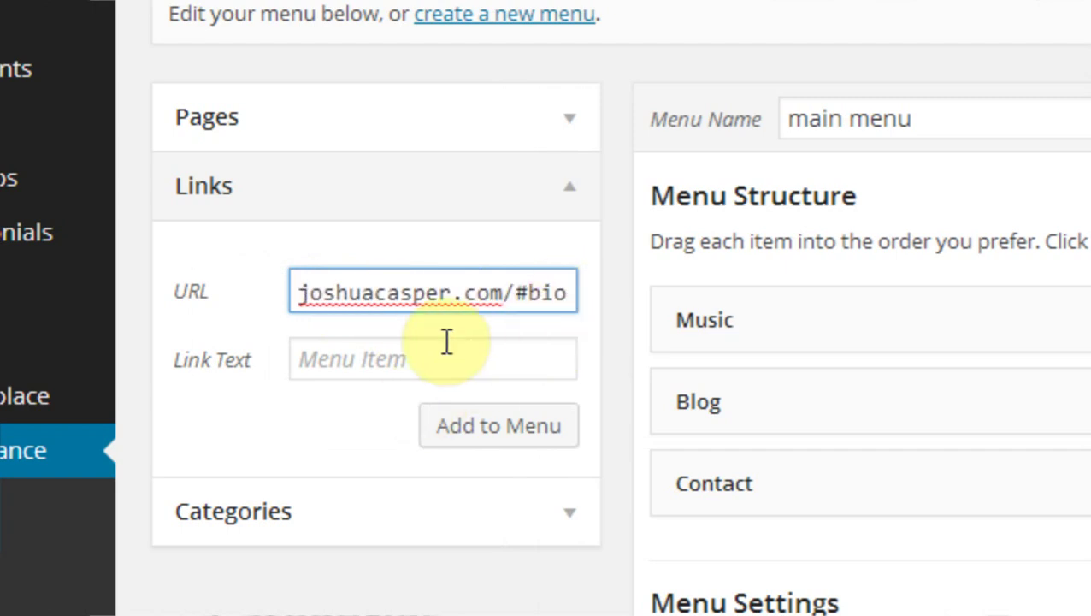
{"action": "left_click", "coordinate": [368, 359]}
{"action": "type", "text": "Bio"}
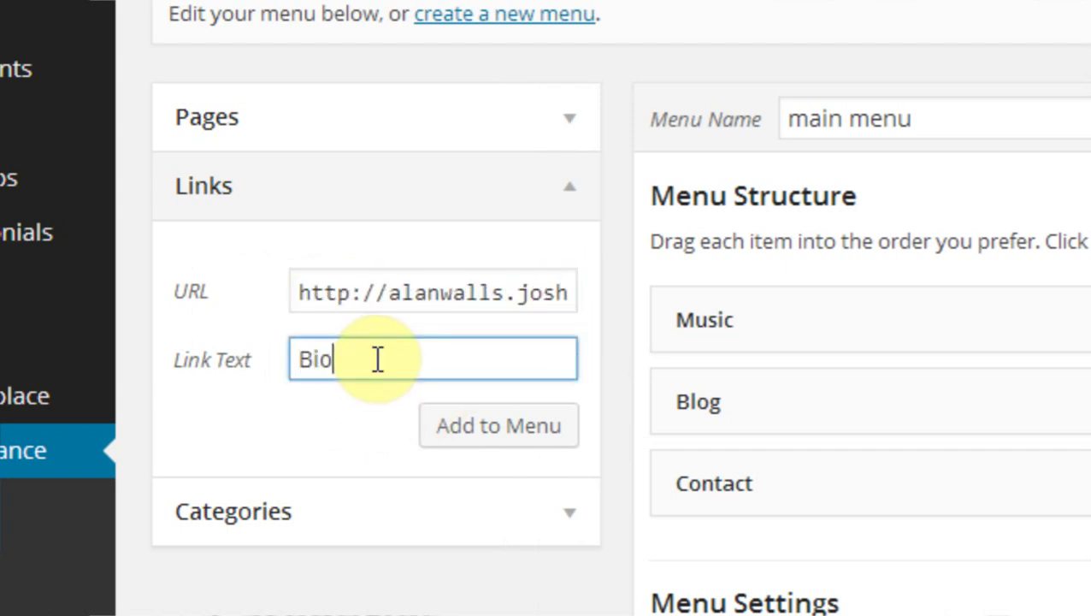
{"action": "left_click", "coordinate": [494, 428]}
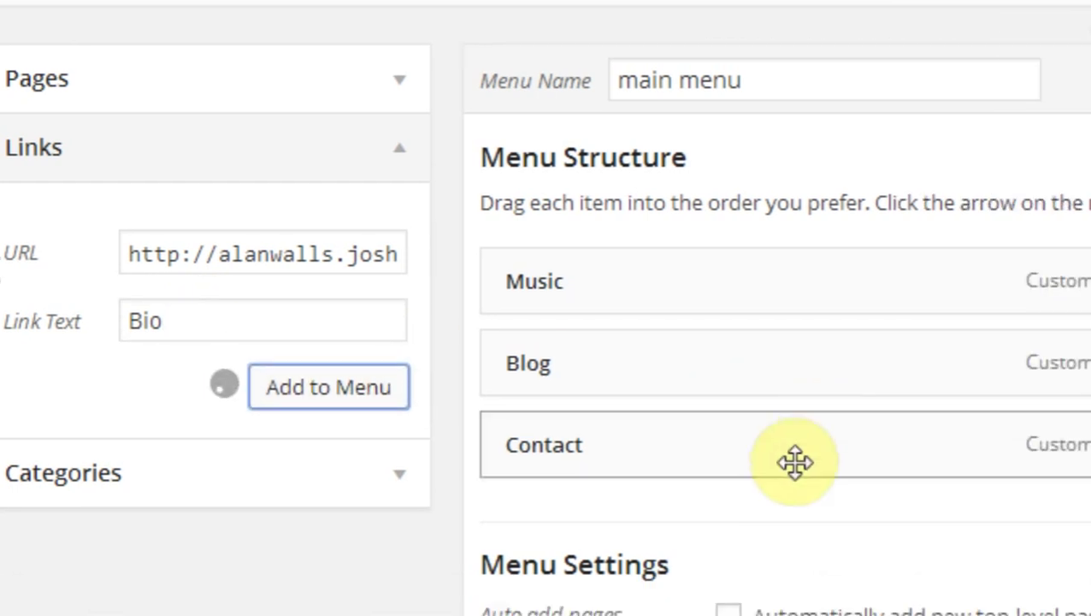
Move Bio above Contact, set its title attribute to Bio, and save the menu
{"action": "left_click_drag", "start_coordinate": [580, 411], "coordinate": [555, 343]}
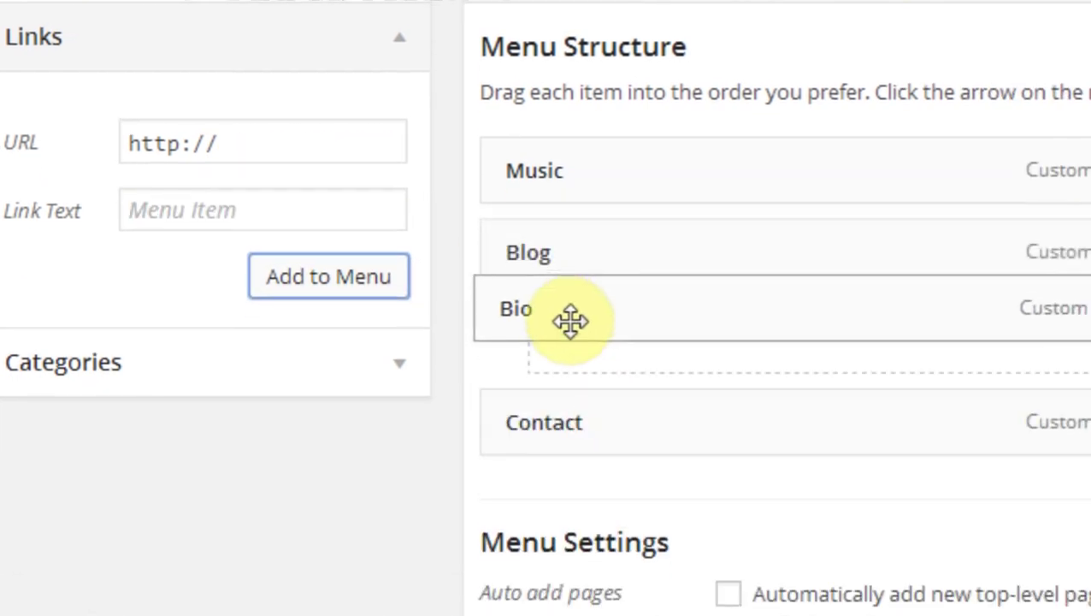
{"action": "left_click", "coordinate": [781, 343]}
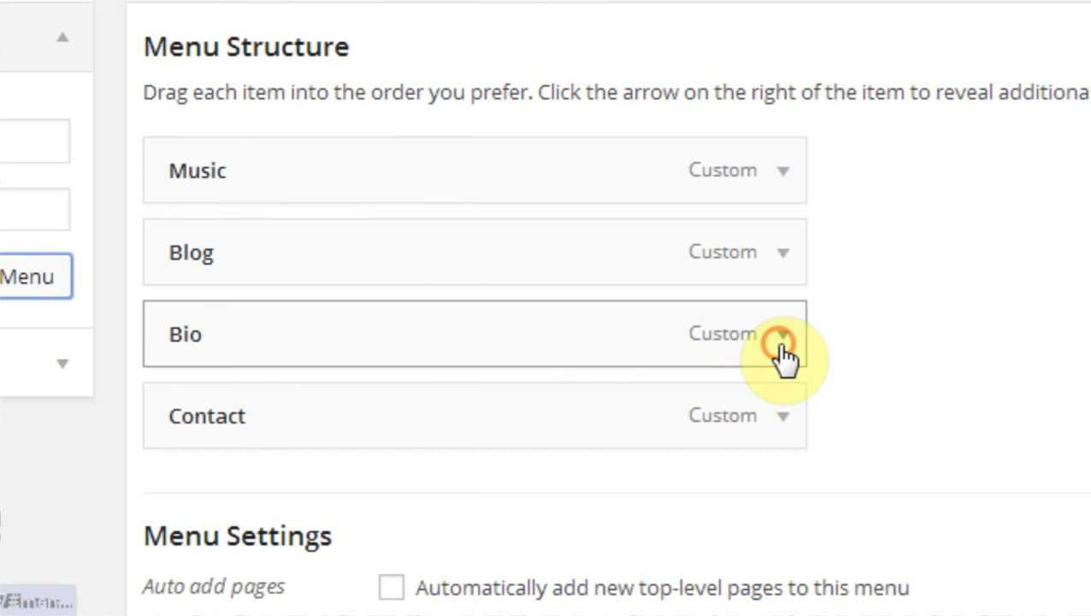
{"action": "left_click", "coordinate": [536, 539]}
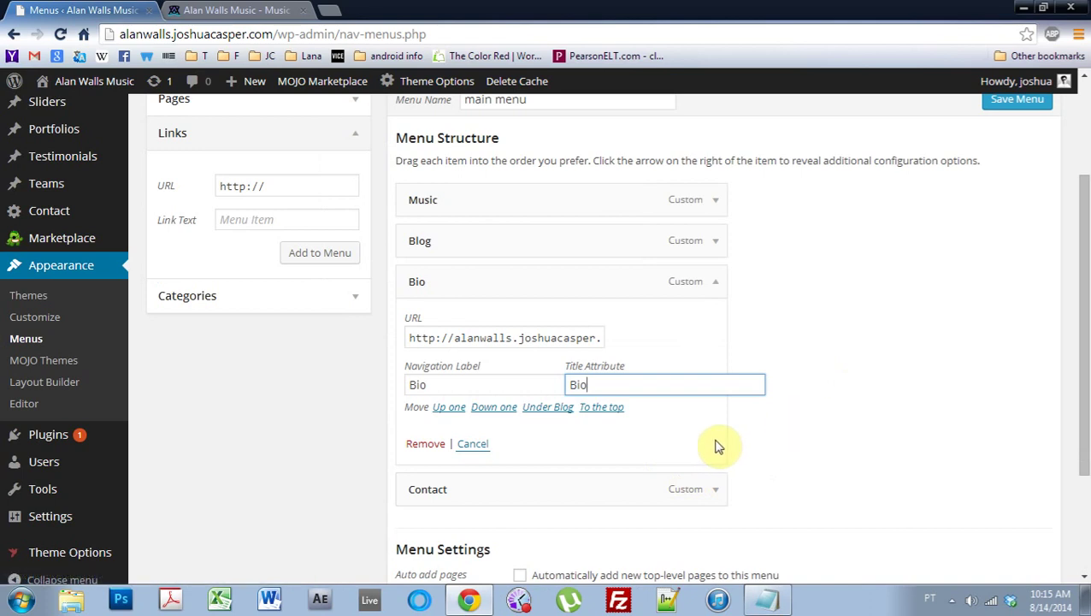
{"action": "scroll", "coordinate": [719, 446], "scroll_direction": "up", "scroll_amount": 3}
{"action": "left_click", "coordinate": [1005, 258]}
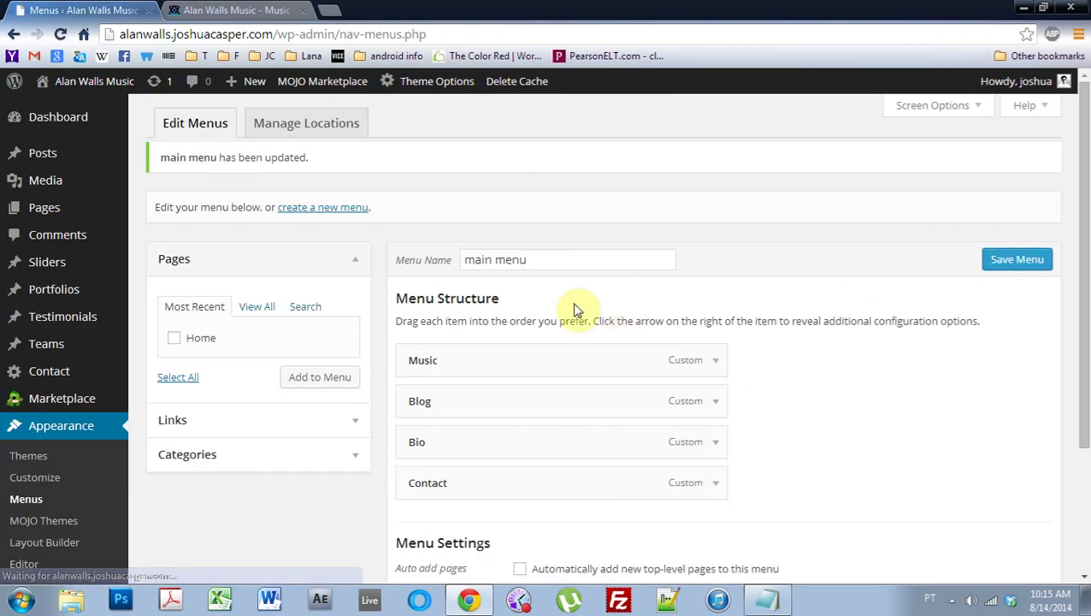
{"action": "left_click", "coordinate": [239, 9]}
{"action": "left_click", "coordinate": [135, 82]}
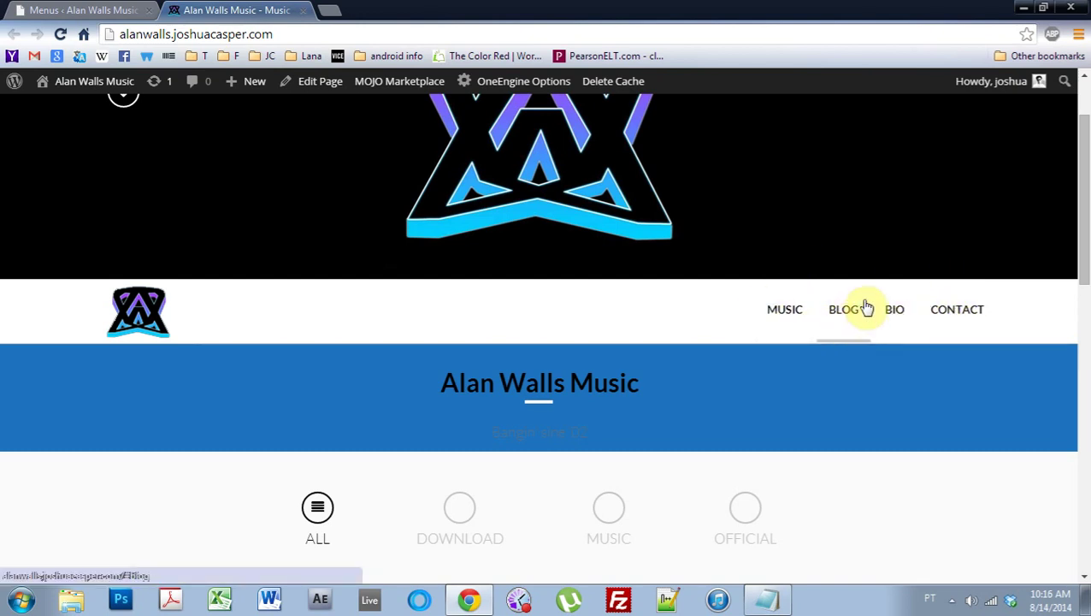
{"action": "left_click", "coordinate": [958, 320]}
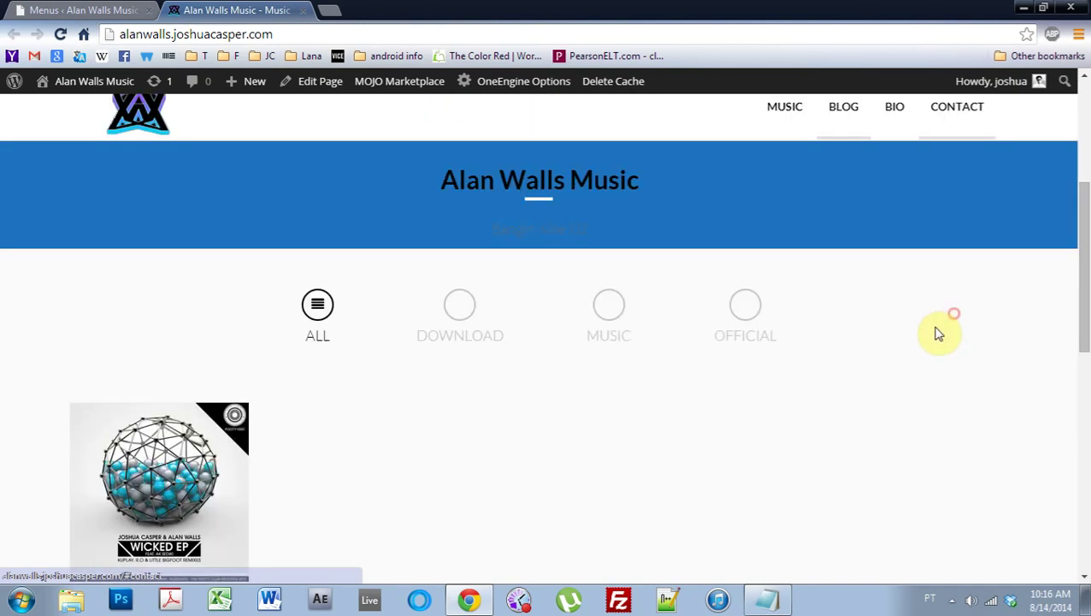
{"action": "left_click_drag", "start_coordinate": [1084, 407], "coordinate": [1084, 257]}
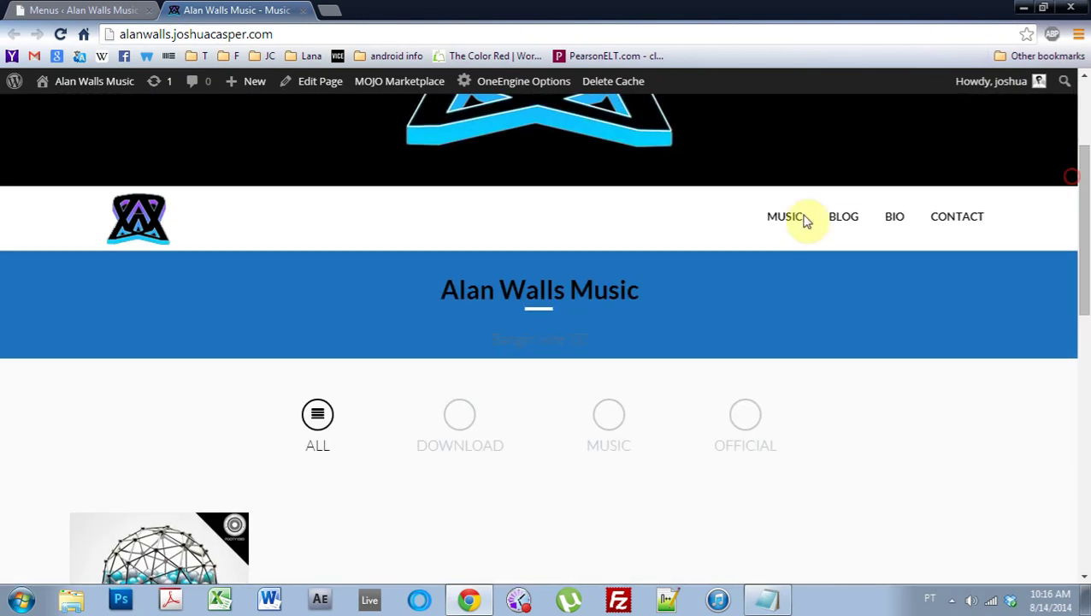
{"action": "left_click", "coordinate": [75, 10]}
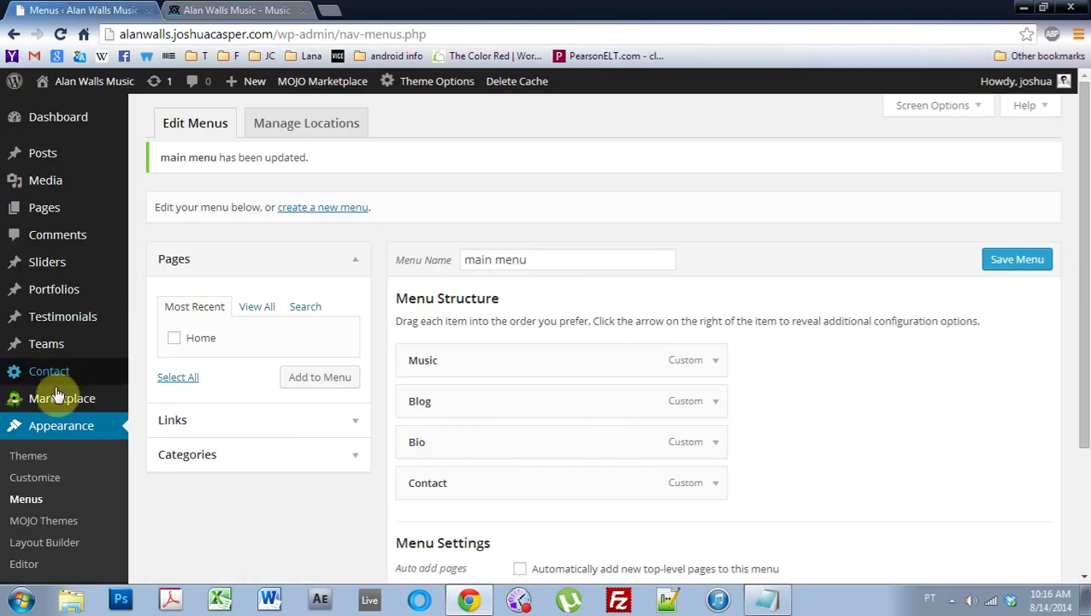
In Layout Builder, set the portfolio Container (open) block ID to Music and save Alan Walls Home
{"action": "left_click", "coordinate": [47, 543]}
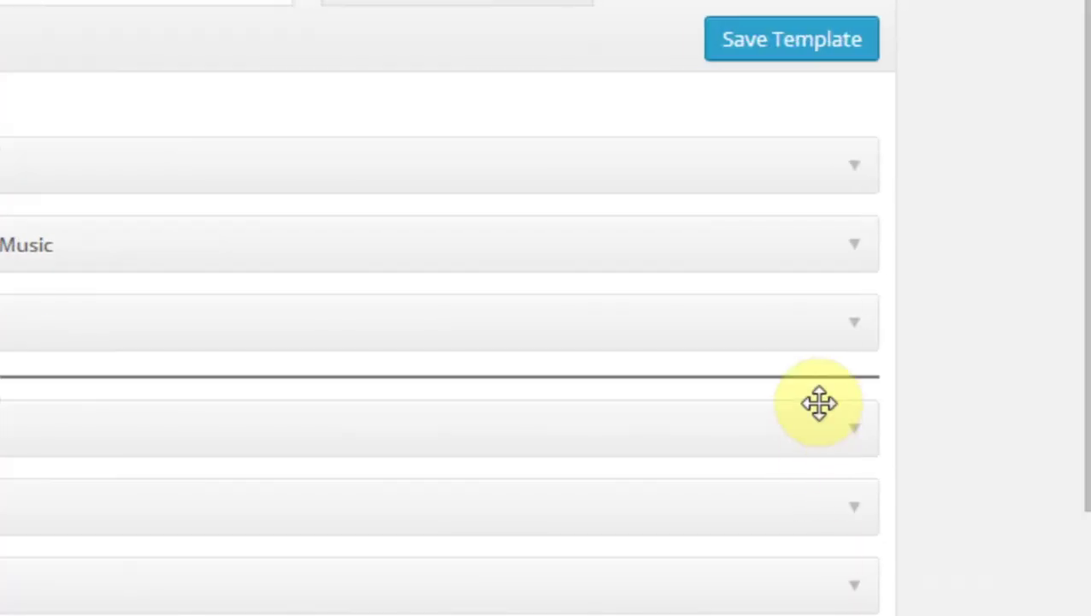
{"action": "left_click", "coordinate": [831, 432]}
{"action": "scroll", "coordinate": [470, 463], "scroll_direction": "down", "scroll_amount": 5}
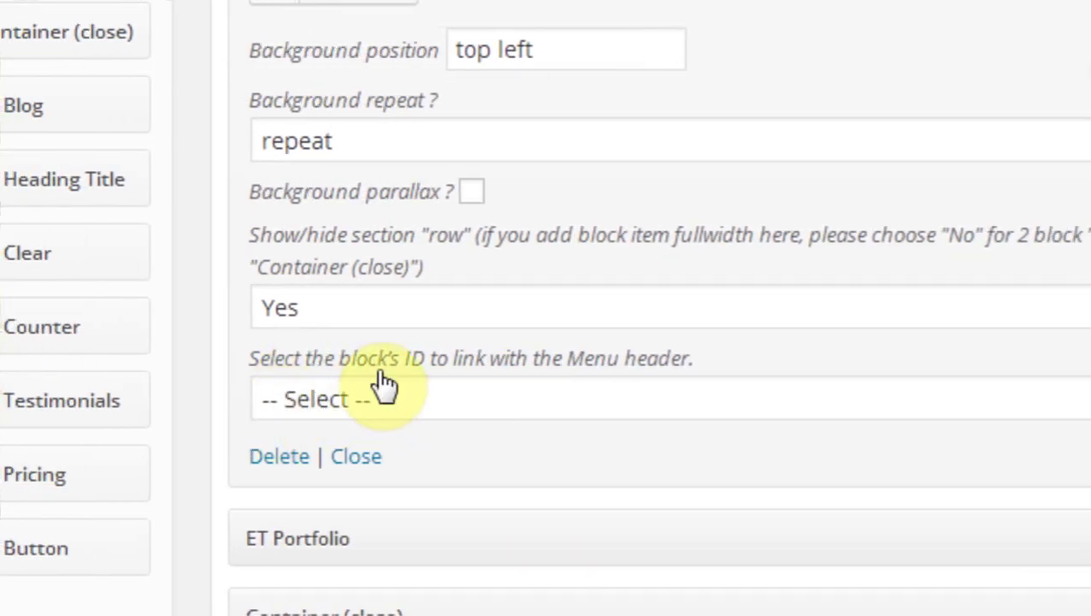
{"action": "left_click", "coordinate": [826, 402]}
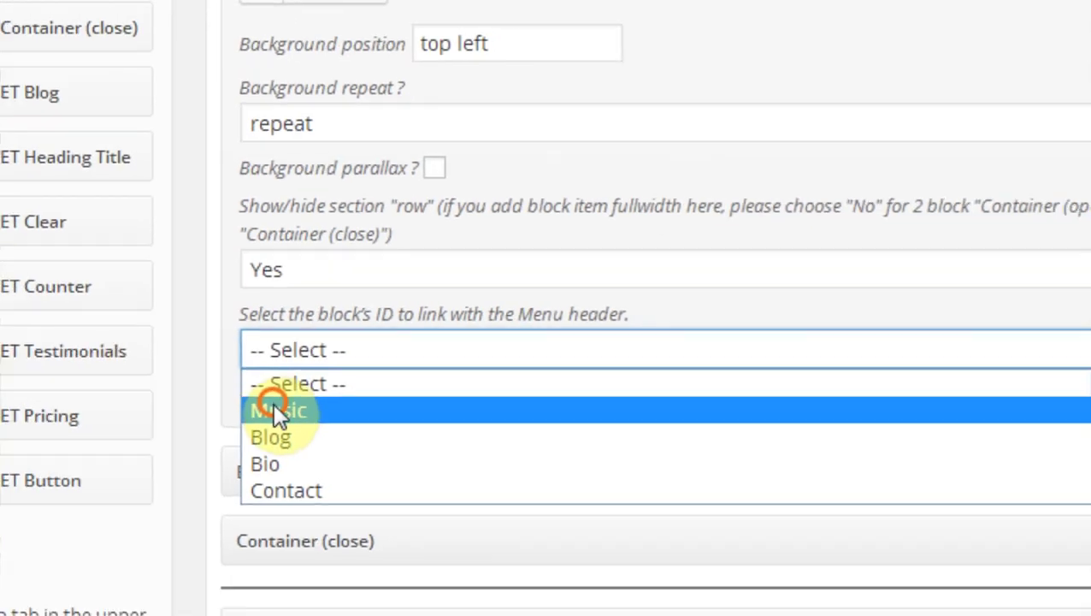
{"action": "left_click", "coordinate": [273, 411]}
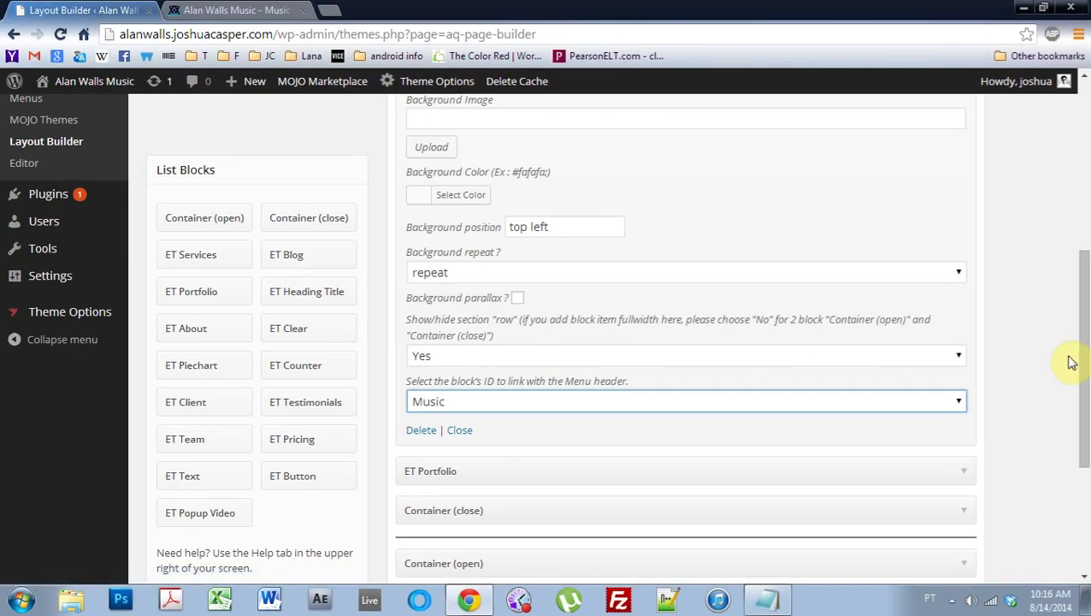
{"action": "scroll", "coordinate": [1072, 362], "scroll_direction": "up", "scroll_amount": 2}
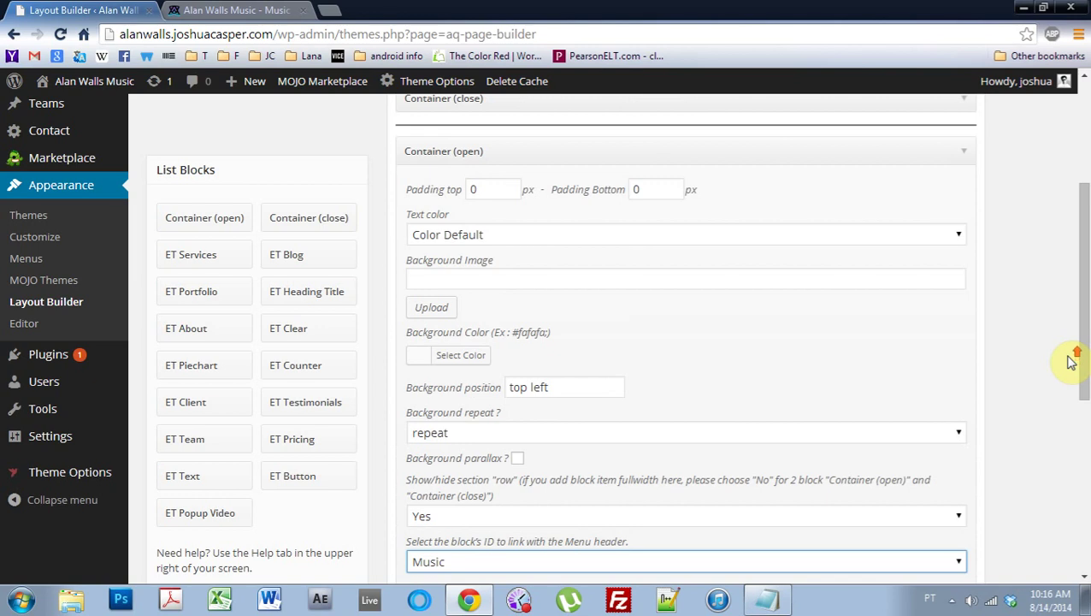
{"action": "scroll", "coordinate": [1067, 366], "scroll_direction": "up", "scroll_amount": 3}
{"action": "left_click", "coordinate": [962, 207]}
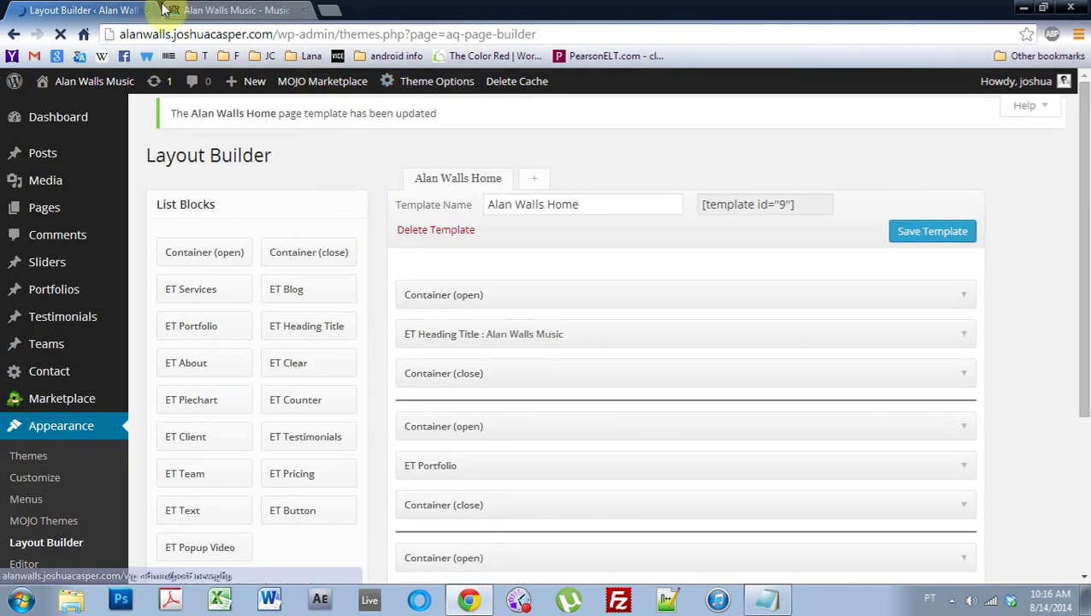
{"action": "left_click", "coordinate": [214, 10]}
{"action": "left_click", "coordinate": [60, 34]}
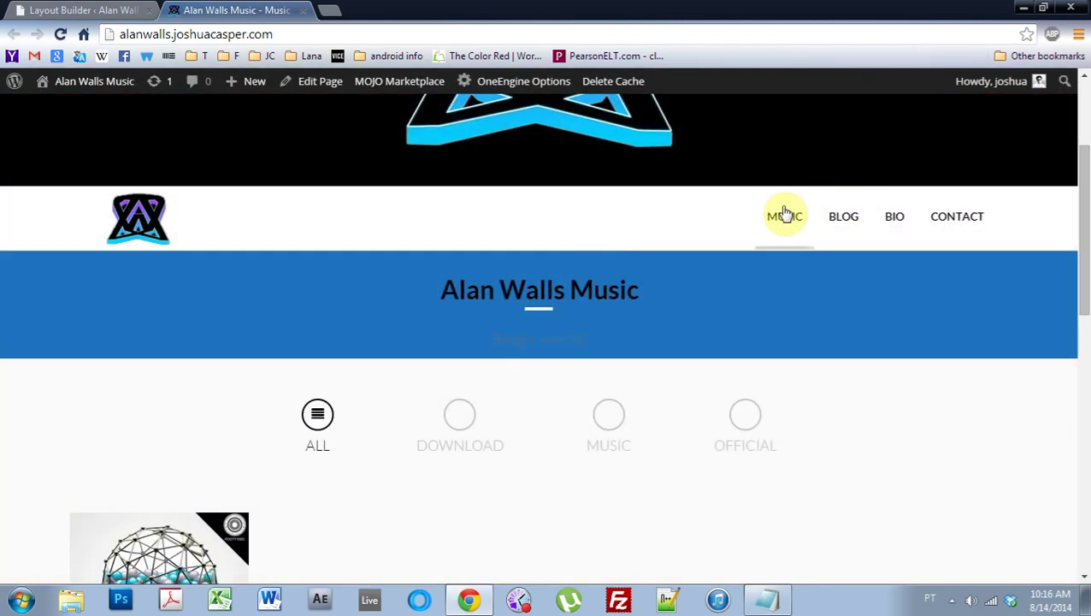
{"action": "left_click", "coordinate": [781, 217]}
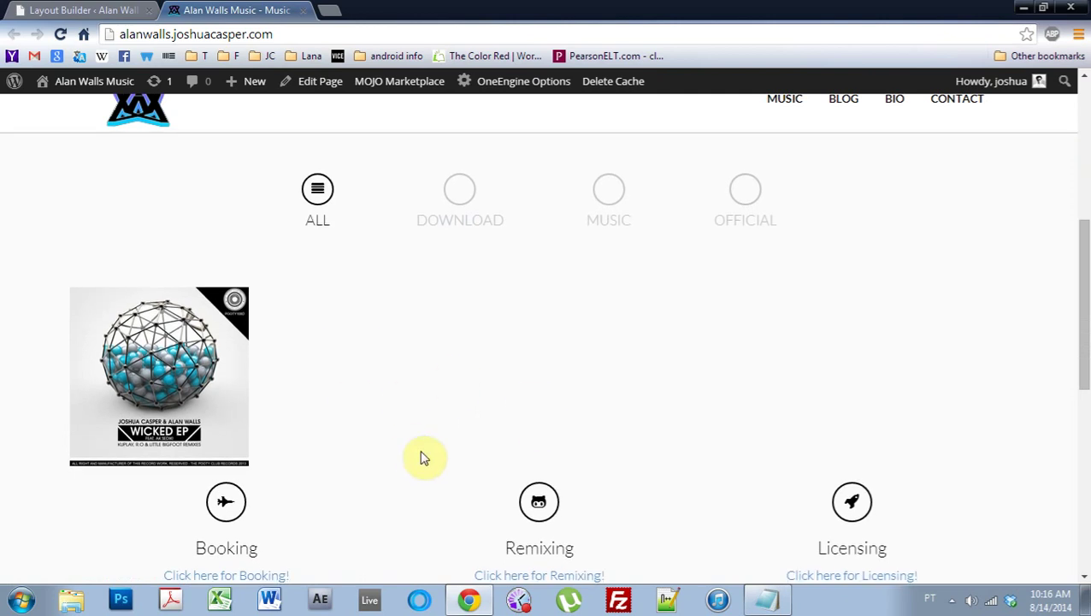
{"action": "left_click", "coordinate": [959, 117]}
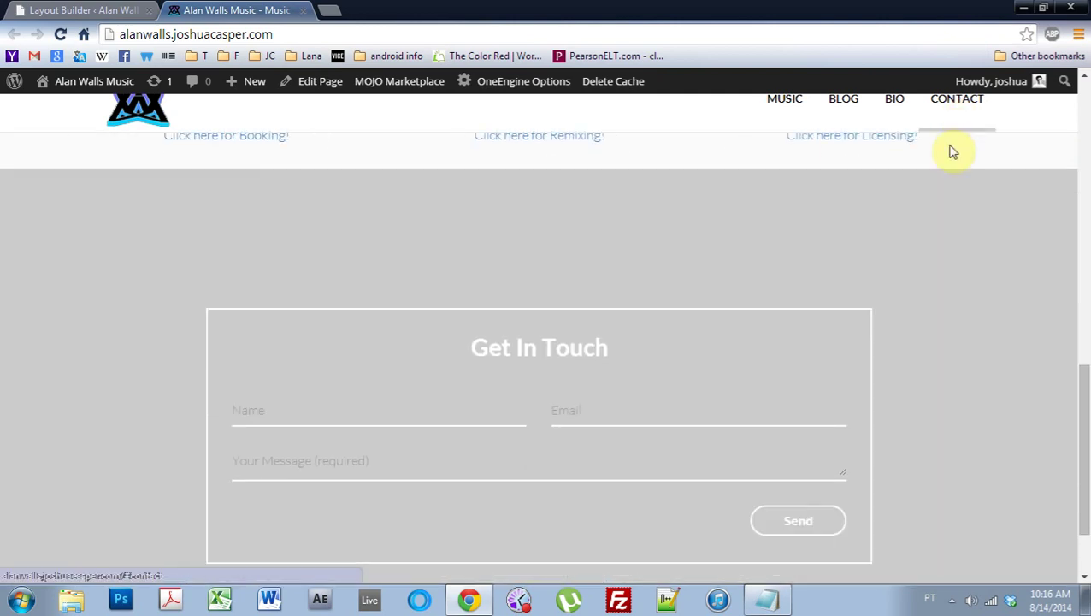
{"action": "left_click", "coordinate": [788, 105]}
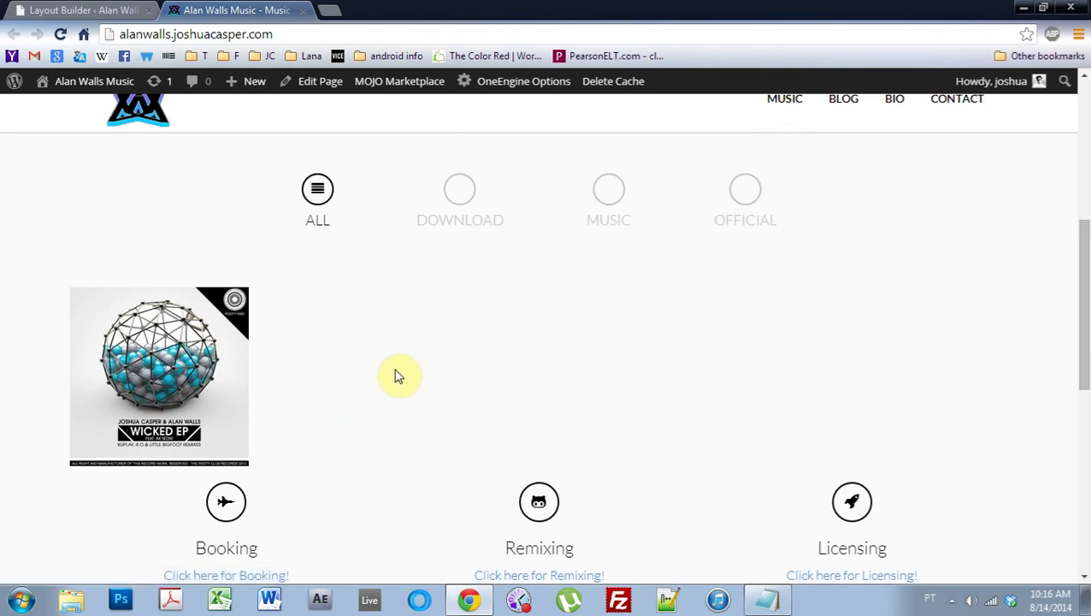
{"action": "left_click", "coordinate": [84, 11]}
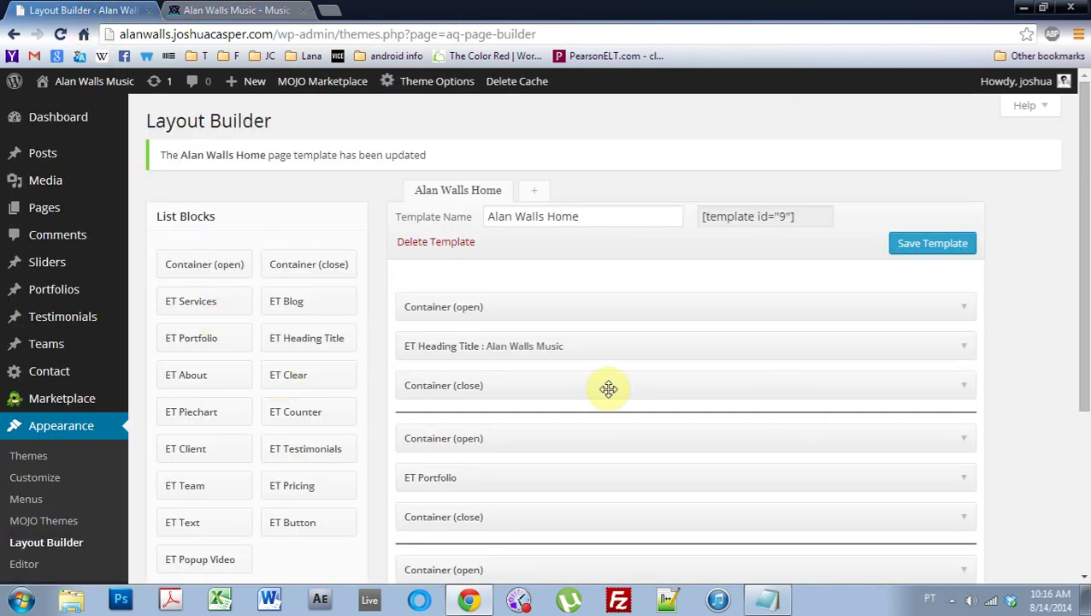
Add a new section at the layout's end with Container (open), Container (close) and ET About blocks
{"action": "scroll", "coordinate": [1060, 344], "scroll_direction": "down", "scroll_amount": 2}
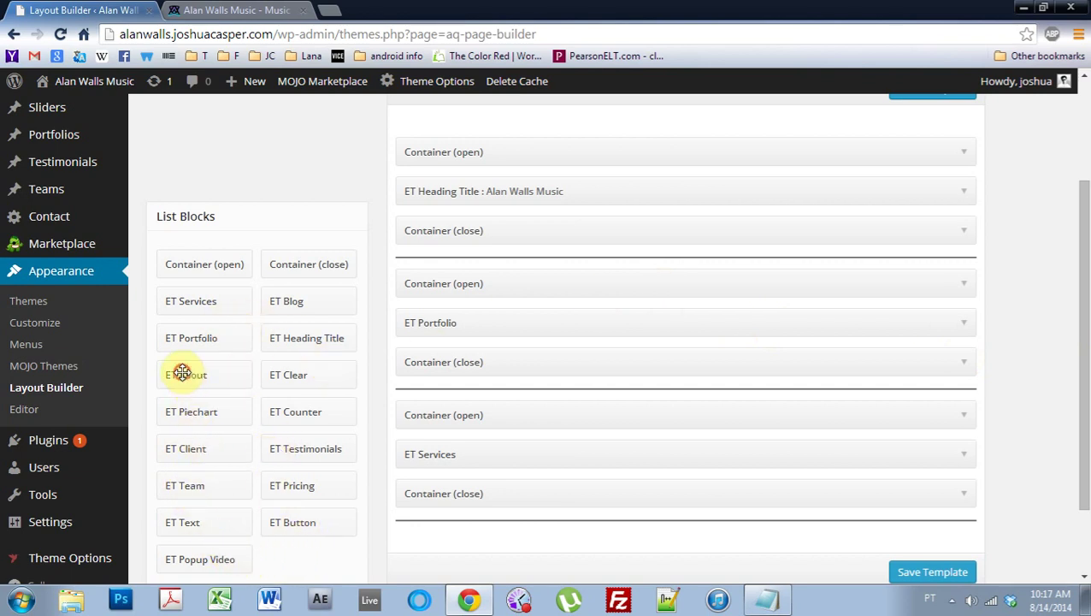
{"action": "mouse_move", "coordinate": [183, 373]}
{"action": "left_mouse_down"}
{"action": "mouse_move", "coordinate": [282, 395]}
{"action": "mouse_move", "coordinate": [183, 381]}
{"action": "left_mouse_up"}
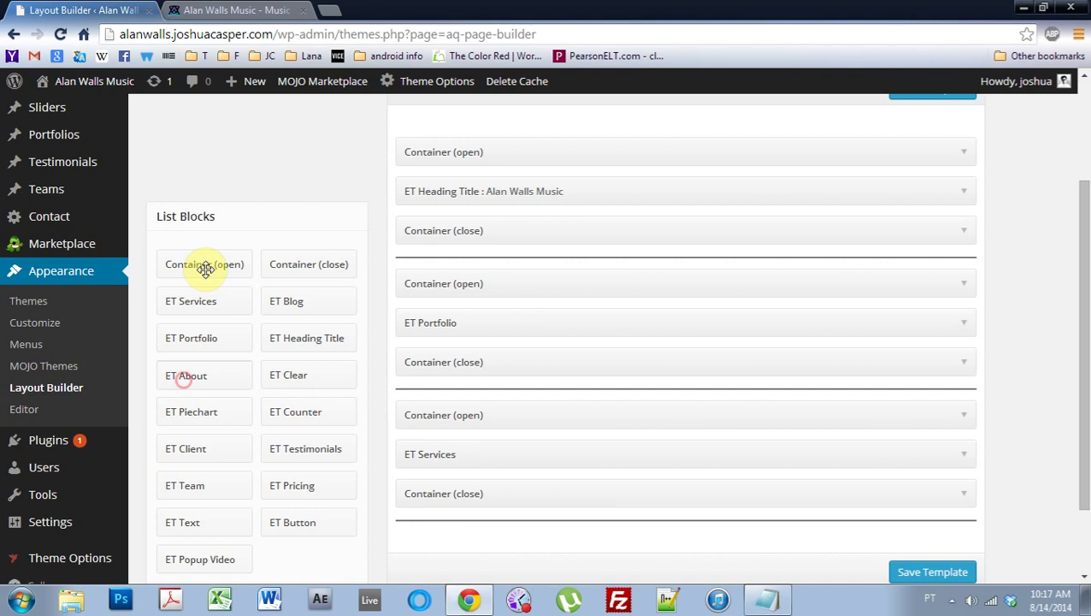
{"action": "left_click_drag", "start_coordinate": [205, 269], "coordinate": [454, 408]}
{"action": "left_click_drag", "start_coordinate": [289, 264], "coordinate": [420, 508]}
{"action": "left_click_drag", "start_coordinate": [420, 548], "coordinate": [389, 507]}
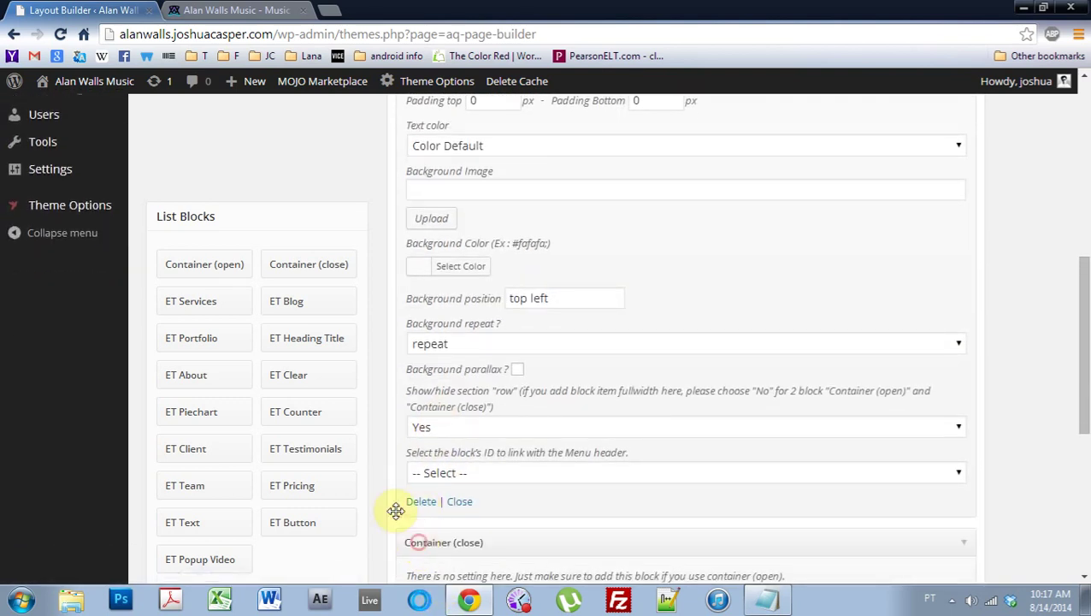
{"action": "left_click_drag", "start_coordinate": [190, 395], "coordinate": [442, 543]}
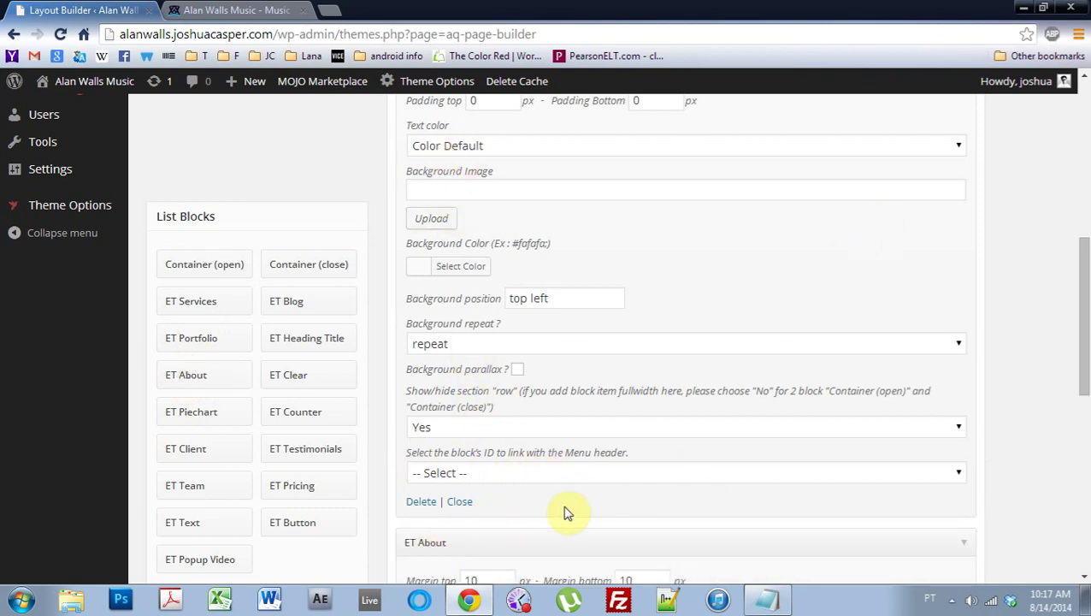
Set the new section container's block ID to Bio
{"action": "left_click", "coordinate": [511, 472]}
{"action": "left_click", "coordinate": [448, 537]}
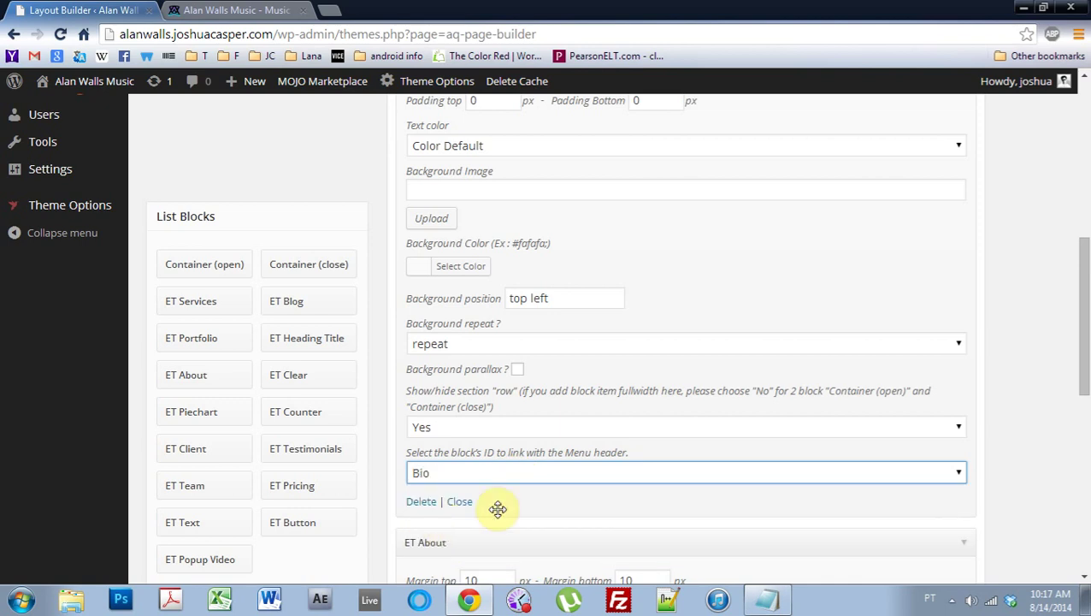
{"action": "scroll", "coordinate": [585, 498], "scroll_direction": "down", "scroll_amount": 4}
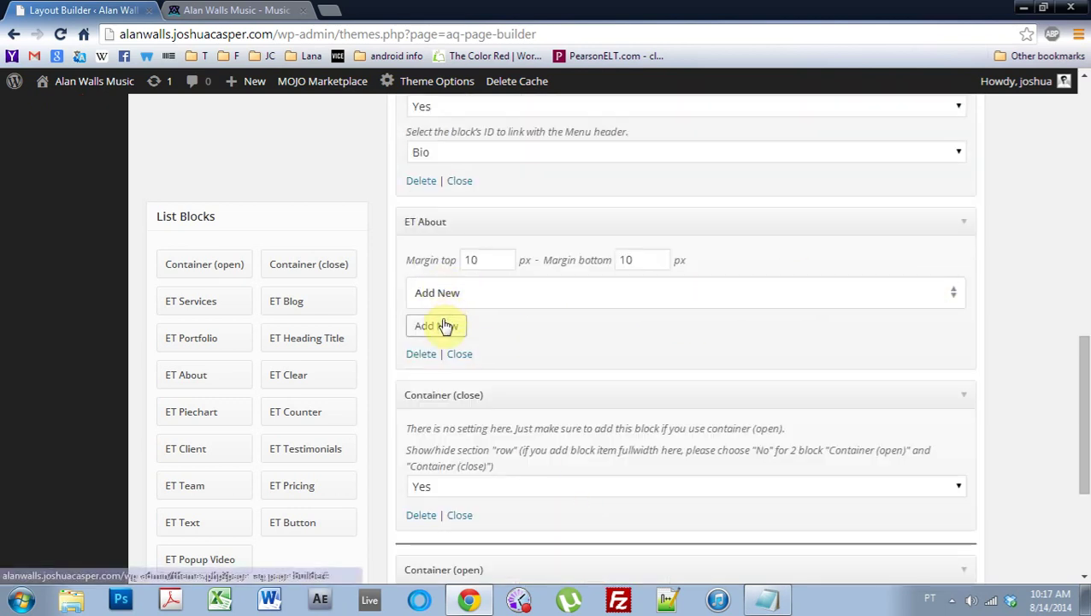
Add a 2012 timeline entry titled 'Alan Walls Steps Out into the World' with placeholder content, plus a second blank entry
{"action": "left_click", "coordinate": [952, 302]}
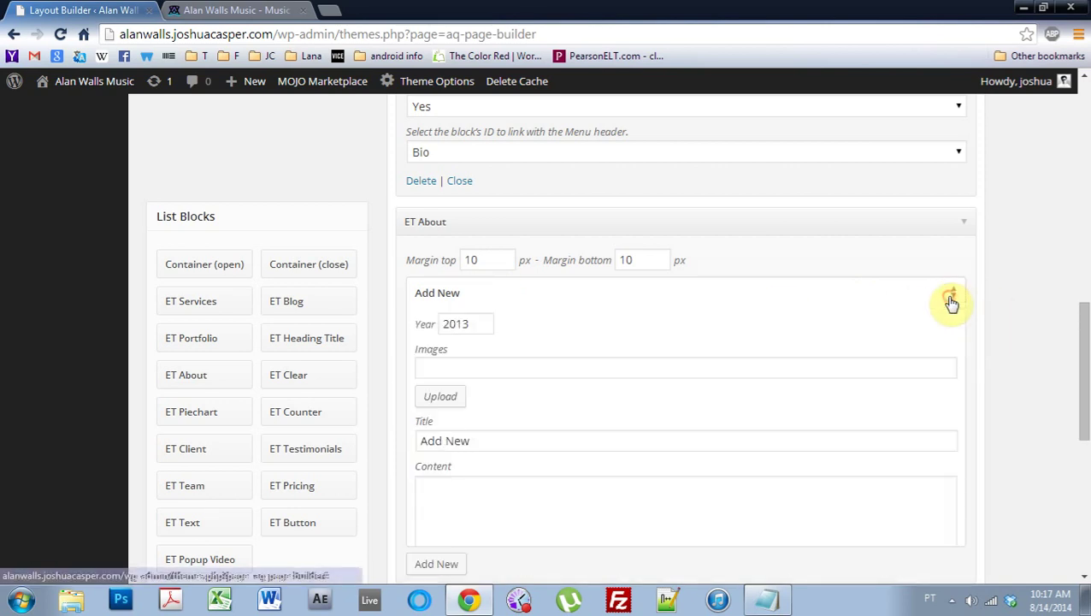
{"action": "left_click", "coordinate": [510, 366]}
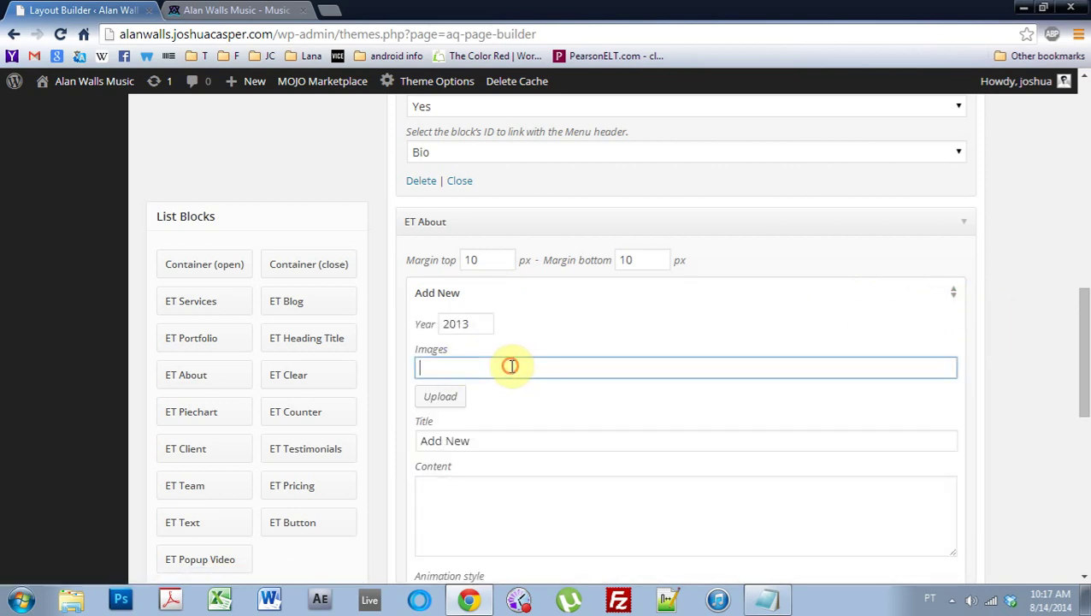
{"action": "left_click", "coordinate": [483, 327]}
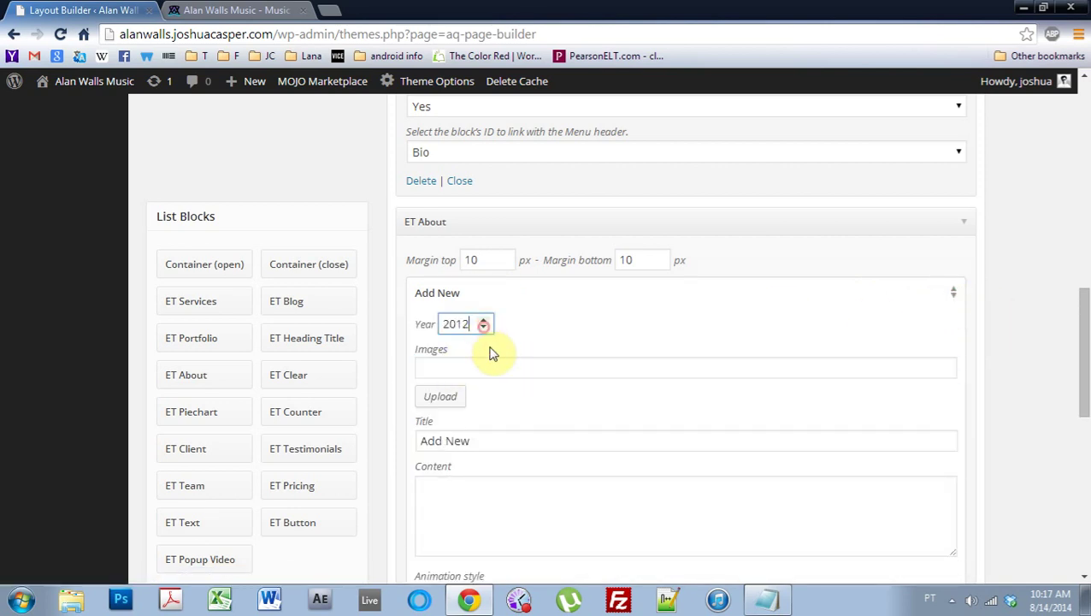
{"action": "left_click", "coordinate": [487, 439]}
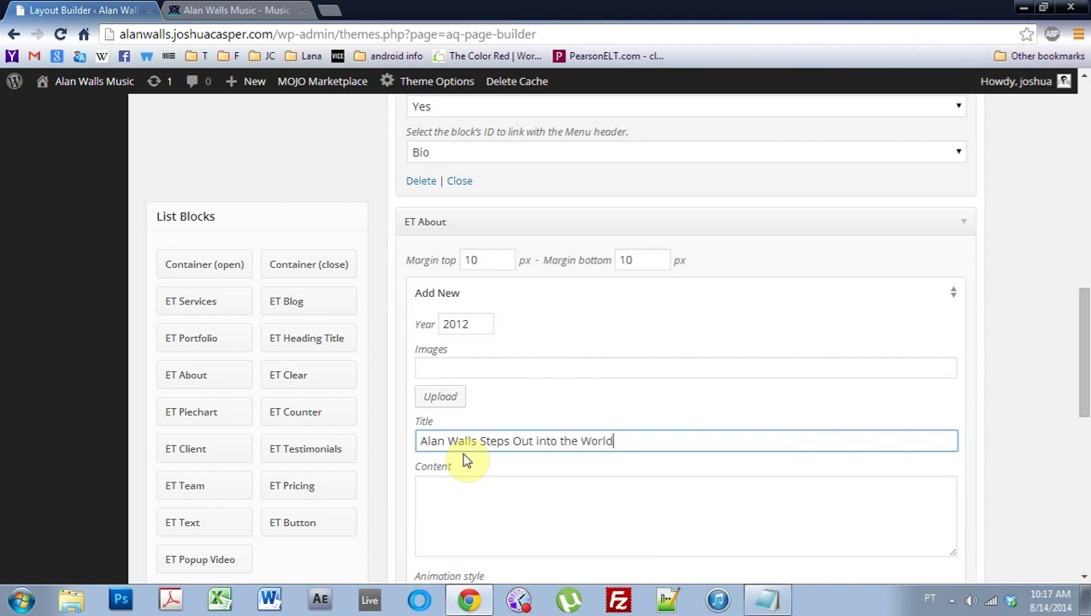
{"action": "left_click", "coordinate": [432, 491]}
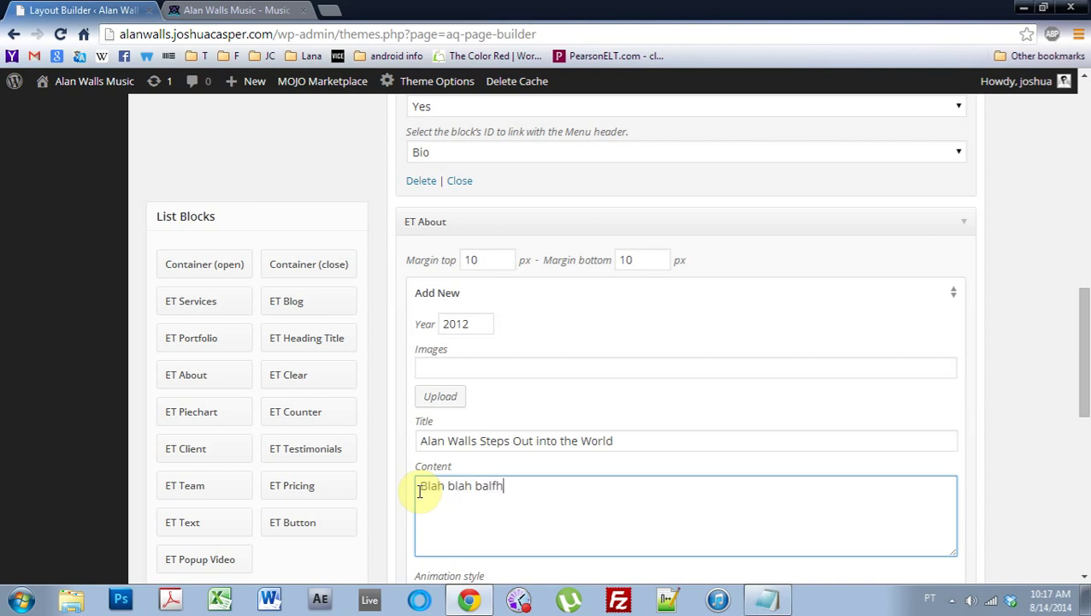
{"action": "scroll", "coordinate": [760, 263], "scroll_direction": "down", "scroll_amount": 2}
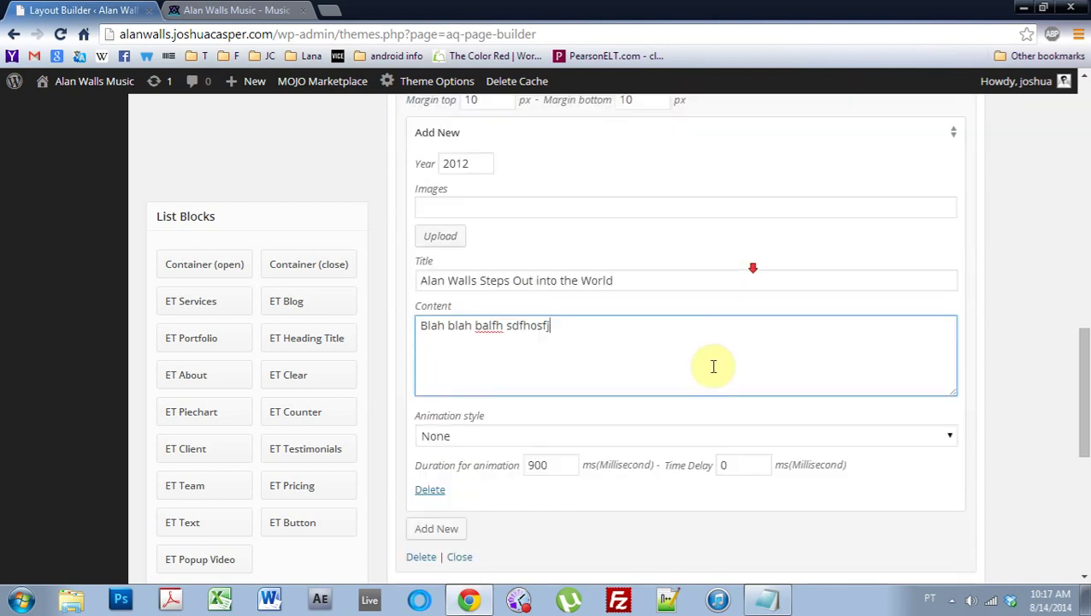
{"action": "left_click", "coordinate": [438, 529]}
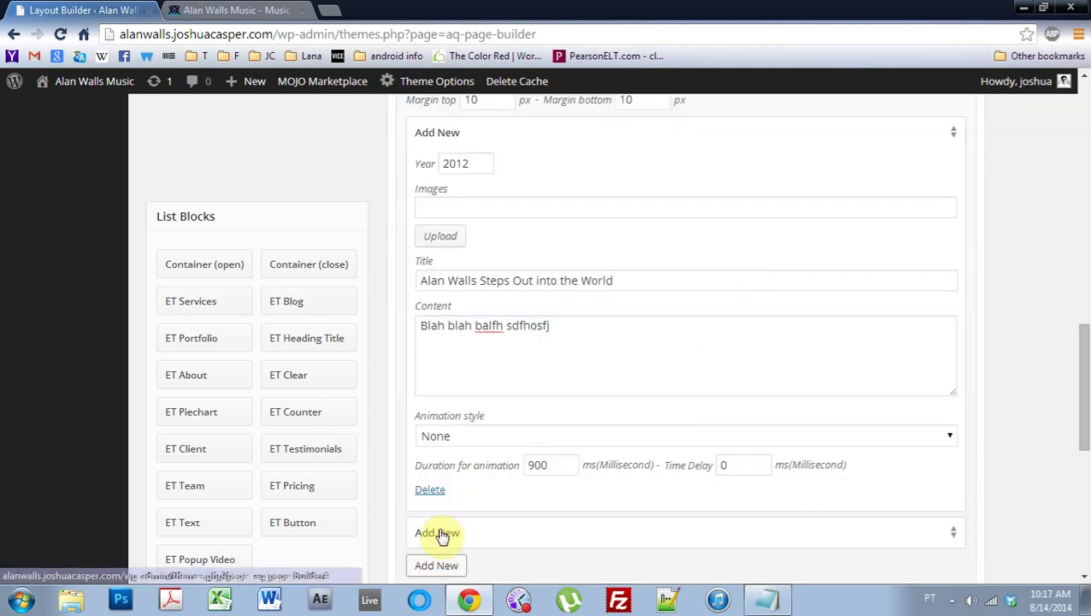
Set the second entry to 2014, titled 'Top 10 Beatport EP', with filler description text
{"action": "scroll", "coordinate": [581, 390], "scroll_direction": "up", "scroll_amount": 3}
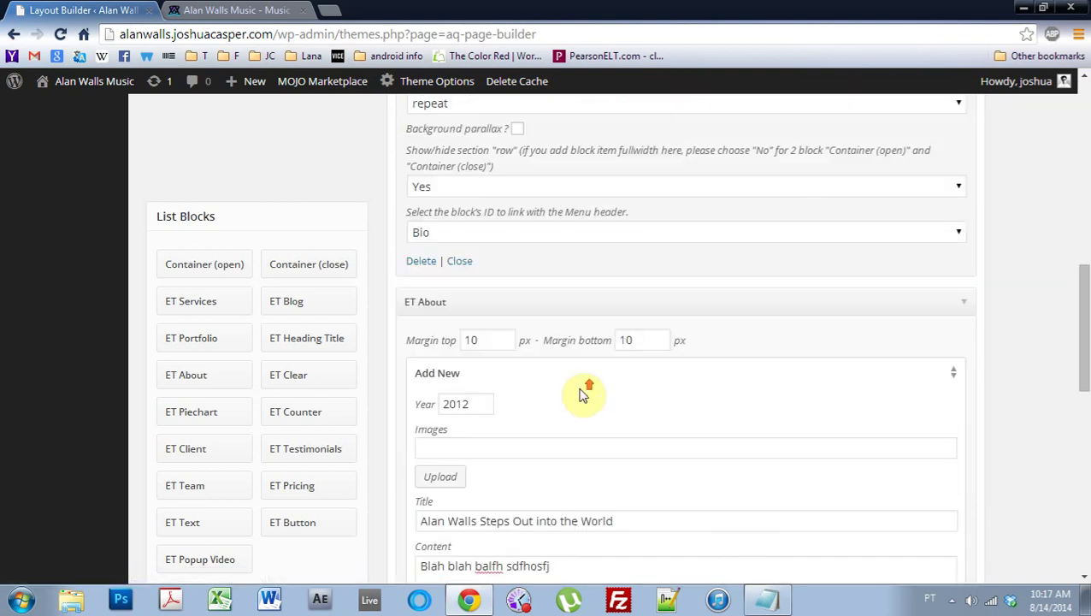
{"action": "scroll", "coordinate": [578, 394], "scroll_direction": "down", "scroll_amount": 6}
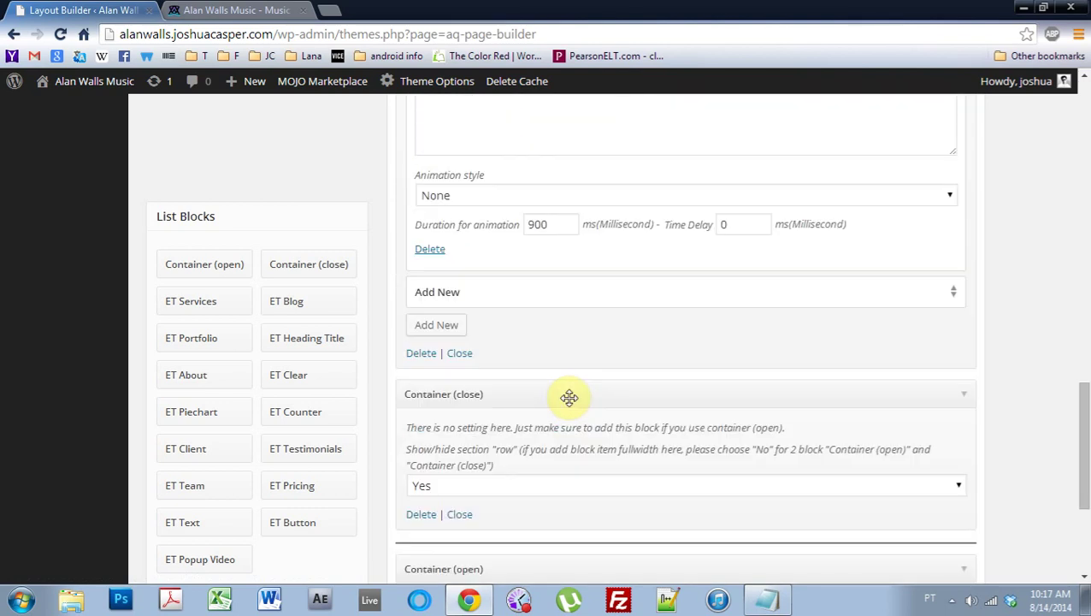
{"action": "left_click", "coordinate": [952, 293]}
{"action": "scroll", "coordinate": [540, 372], "scroll_direction": "down", "scroll_amount": 3}
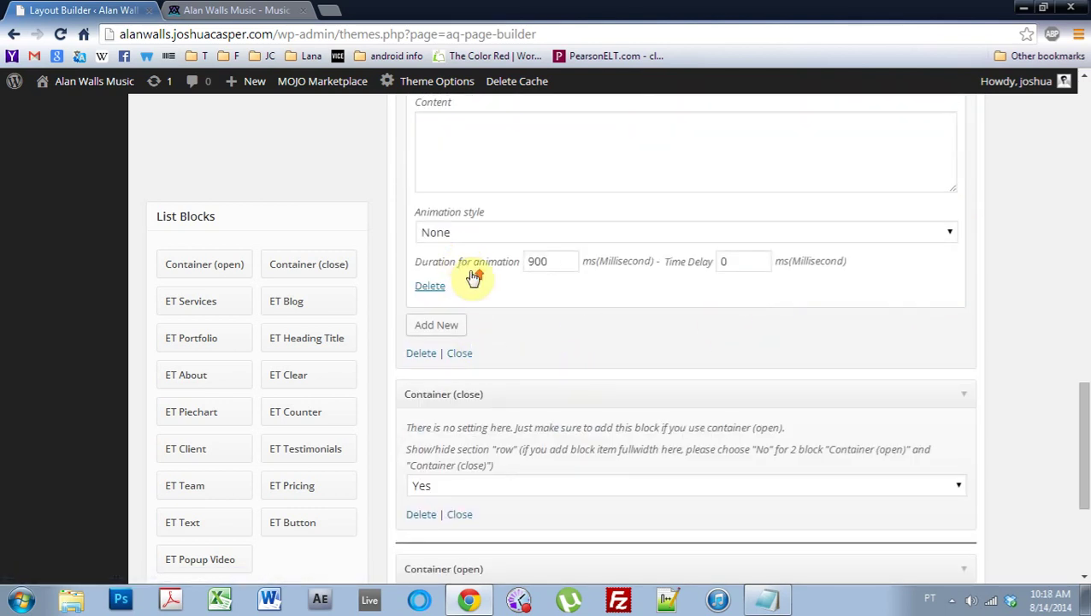
{"action": "scroll", "coordinate": [475, 224], "scroll_direction": "up", "scroll_amount": 2}
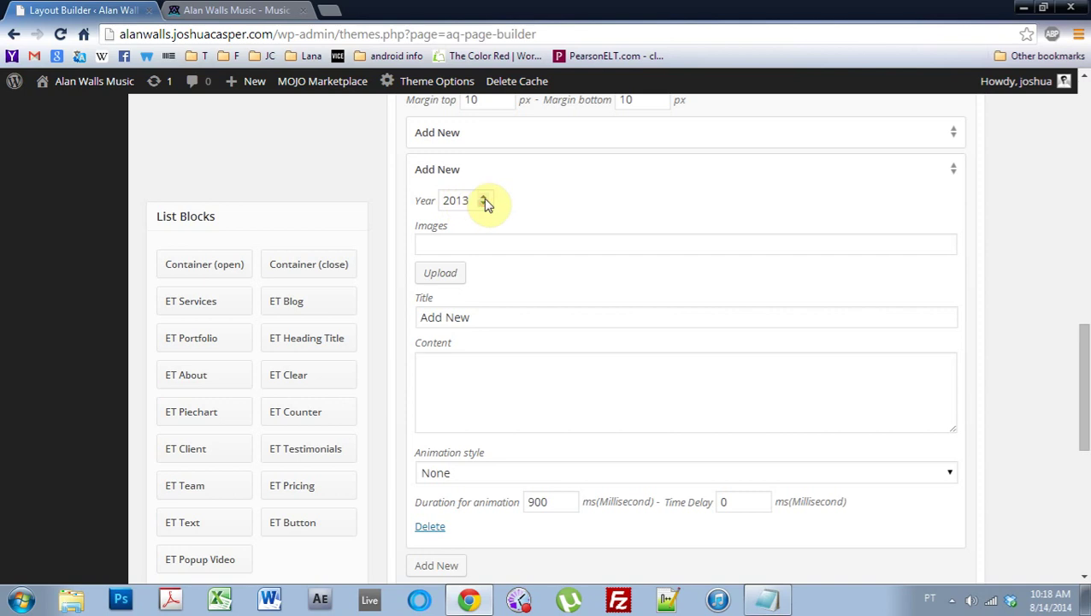
{"action": "left_click", "coordinate": [487, 197]}
{"action": "left_click", "coordinate": [481, 240]}
{"action": "triple_click", "coordinate": [494, 315]}
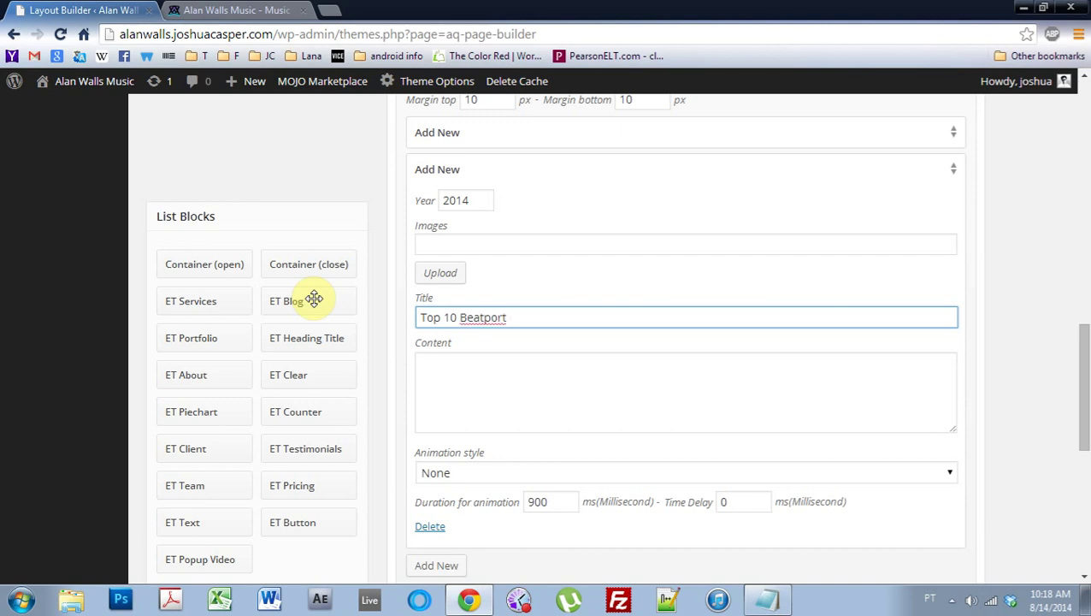
{"action": "left_click", "coordinate": [483, 414]}
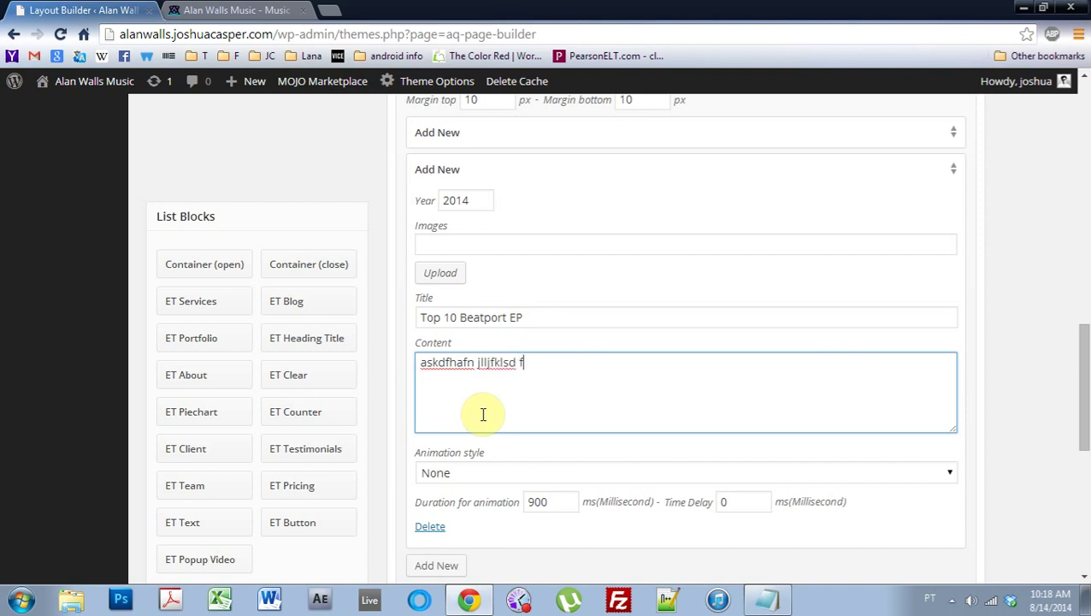
{"action": "type", "text": "askdfhafn jlljfklsd fosdkfwlakrtn dsfaj fsdfas"}
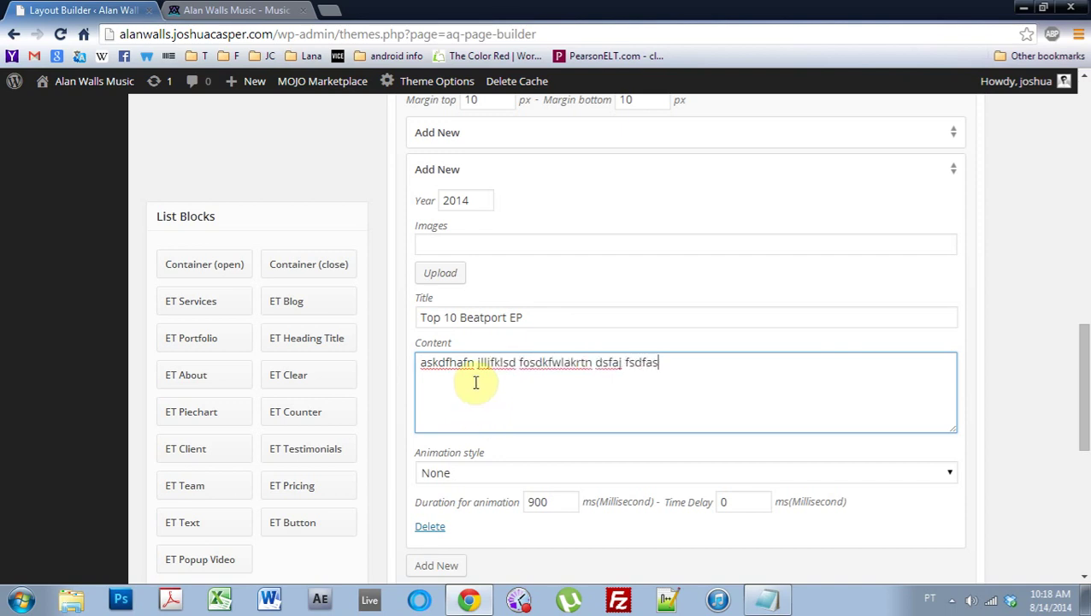
Save the Alan Walls Home template
{"action": "scroll", "coordinate": [633, 384], "scroll_direction": "down", "scroll_amount": 1}
{"action": "scroll", "coordinate": [1076, 286], "scroll_direction": "up", "scroll_amount": 6}
{"action": "scroll", "coordinate": [941, 189], "scroll_direction": "up", "scroll_amount": 5}
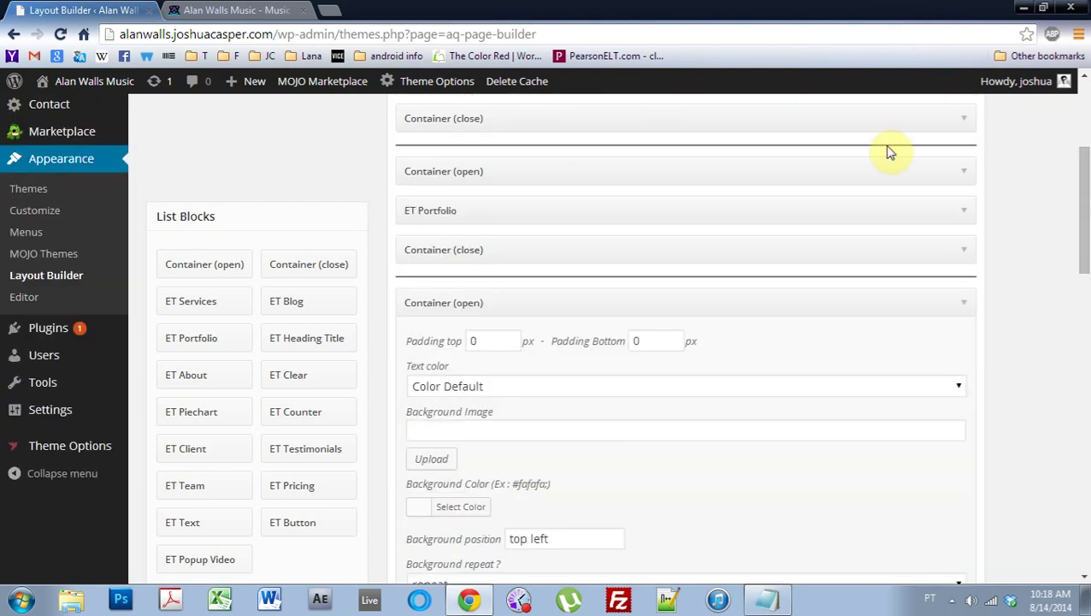
{"action": "left_click", "coordinate": [956, 246]}
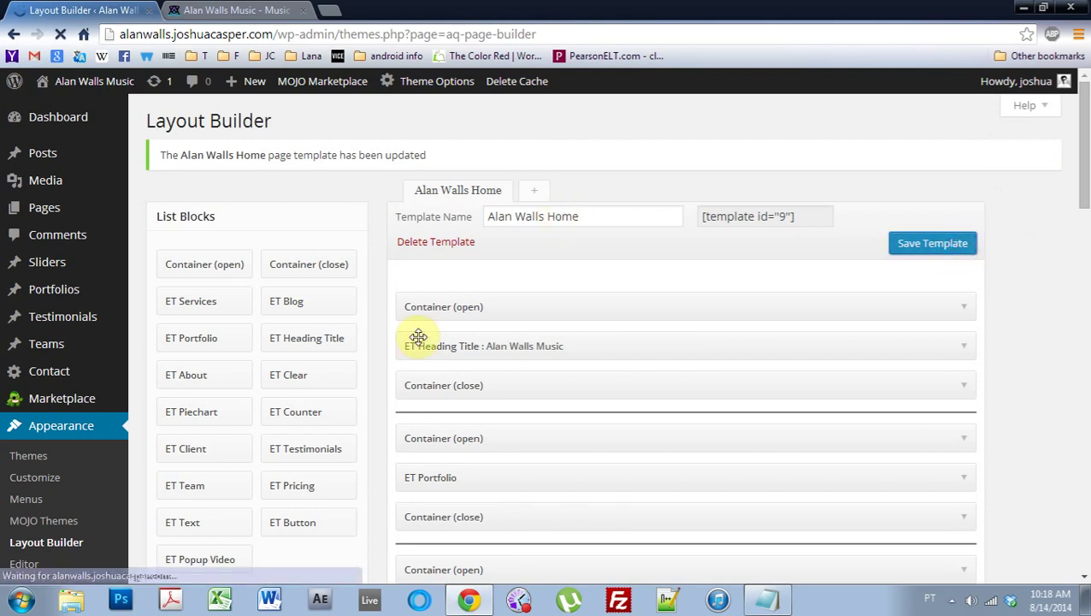
{"action": "left_click", "coordinate": [202, 8]}
{"action": "scroll", "coordinate": [462, 301], "scroll_direction": "up", "scroll_amount": 3}
{"action": "left_click", "coordinate": [60, 34]}
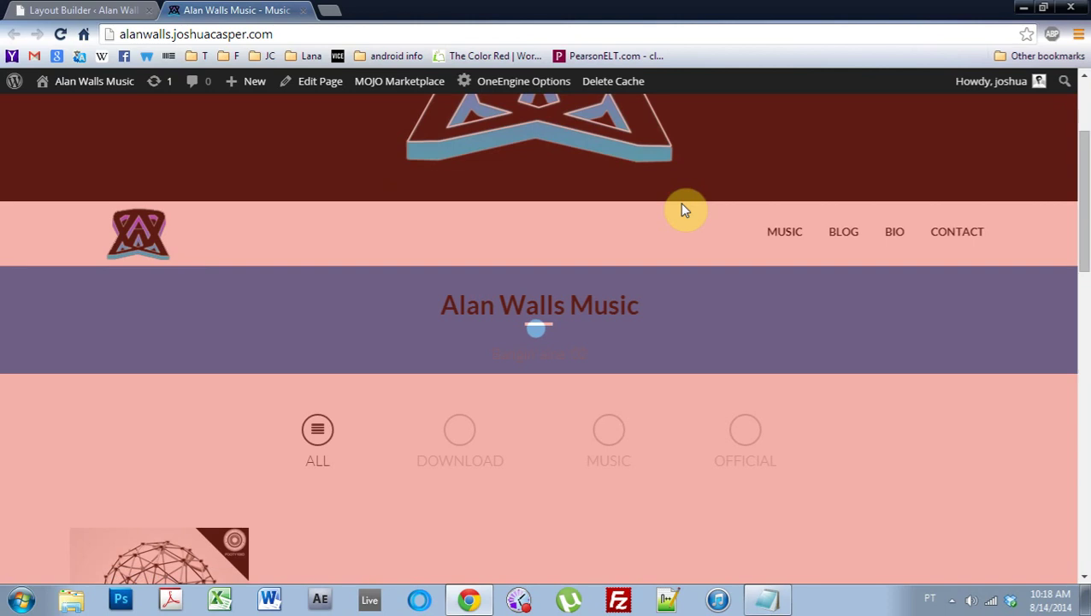
{"action": "scroll", "coordinate": [1081, 214], "scroll_direction": "down", "scroll_amount": 2}
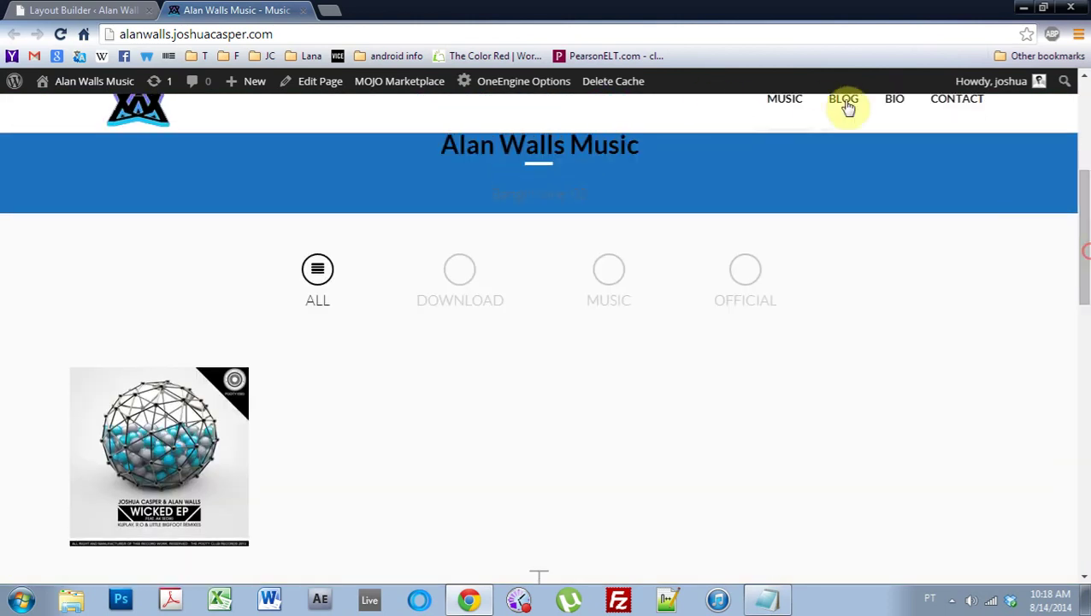
{"action": "left_click", "coordinate": [893, 104]}
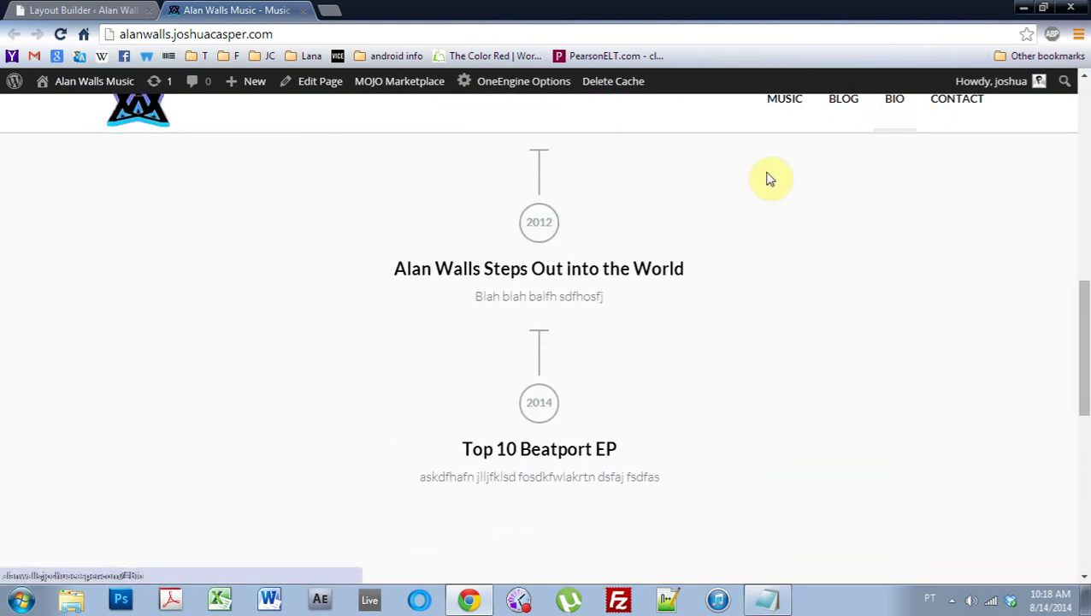
{"action": "scroll", "coordinate": [554, 427], "scroll_direction": "up", "scroll_amount": 4}
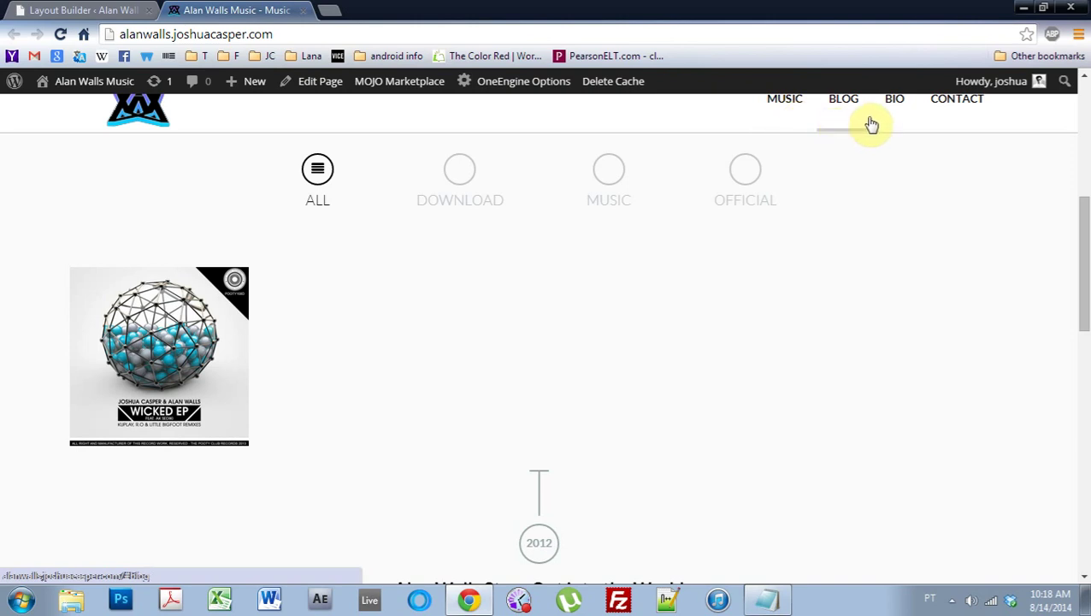
{"action": "left_click", "coordinate": [75, 9]}
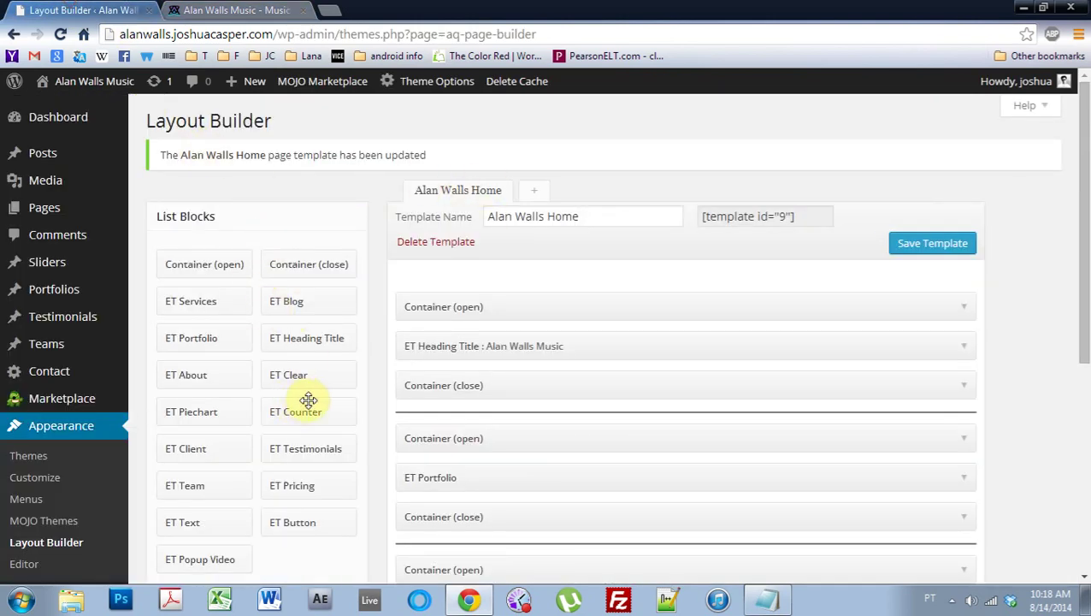
Add an open and close Container pair below Portfolio with an ET Blog block inside
{"action": "scroll", "coordinate": [411, 399], "scroll_direction": "down", "scroll_amount": 2}
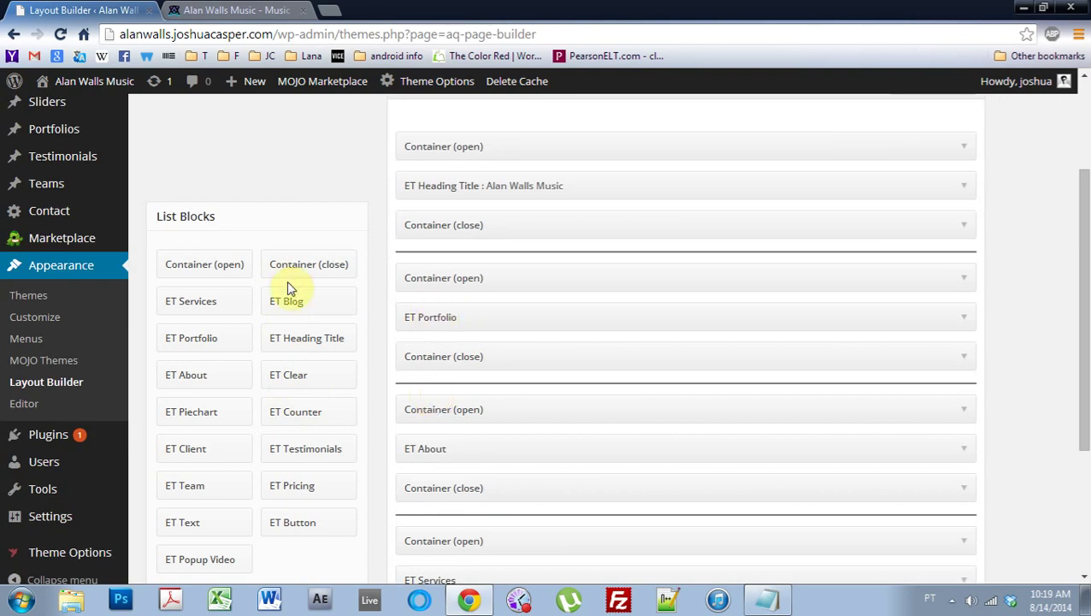
{"action": "left_click_drag", "start_coordinate": [189, 270], "coordinate": [426, 397]}
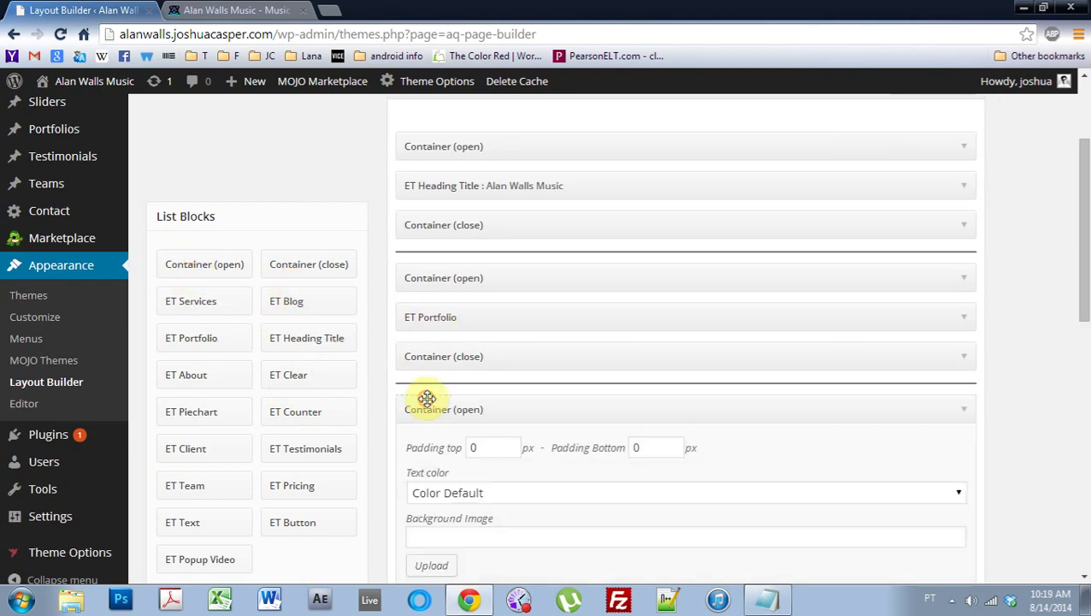
{"action": "left_click", "coordinate": [961, 409]}
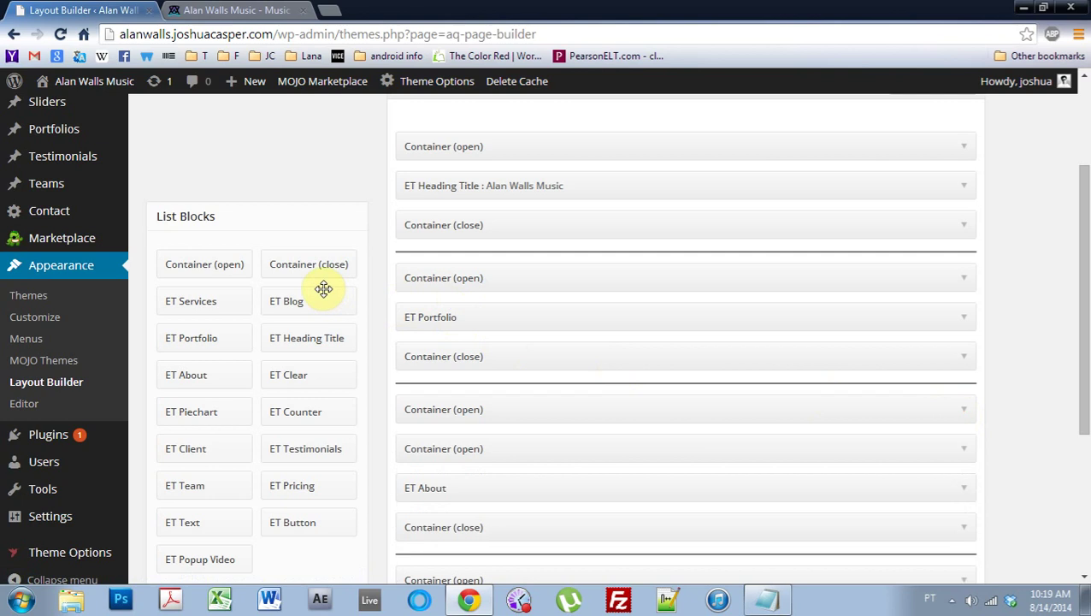
{"action": "left_click_drag", "start_coordinate": [309, 265], "coordinate": [458, 423]}
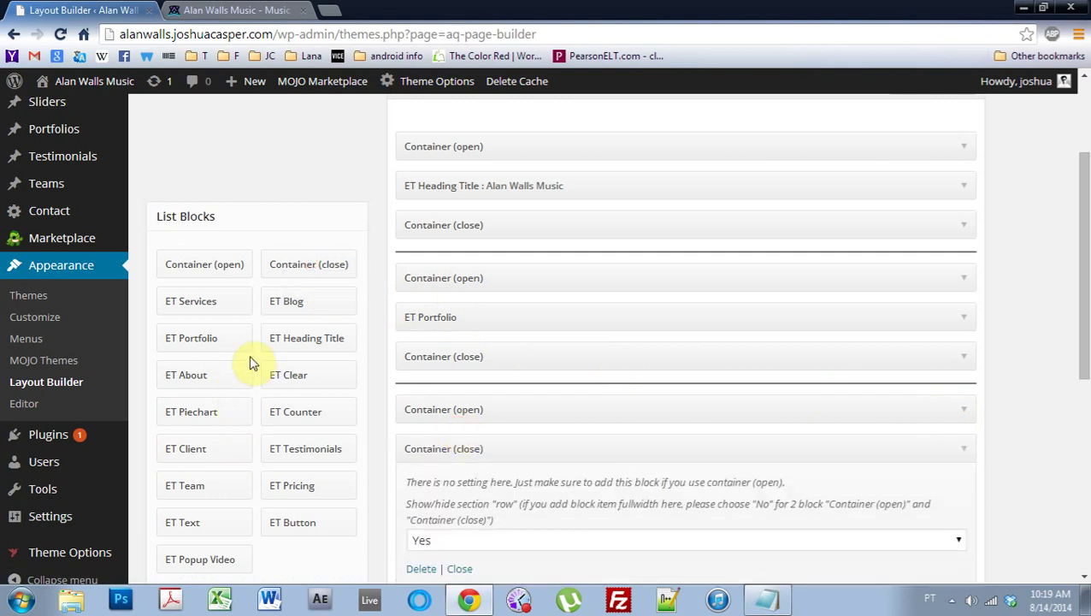
{"action": "left_click_drag", "start_coordinate": [280, 301], "coordinate": [431, 434]}
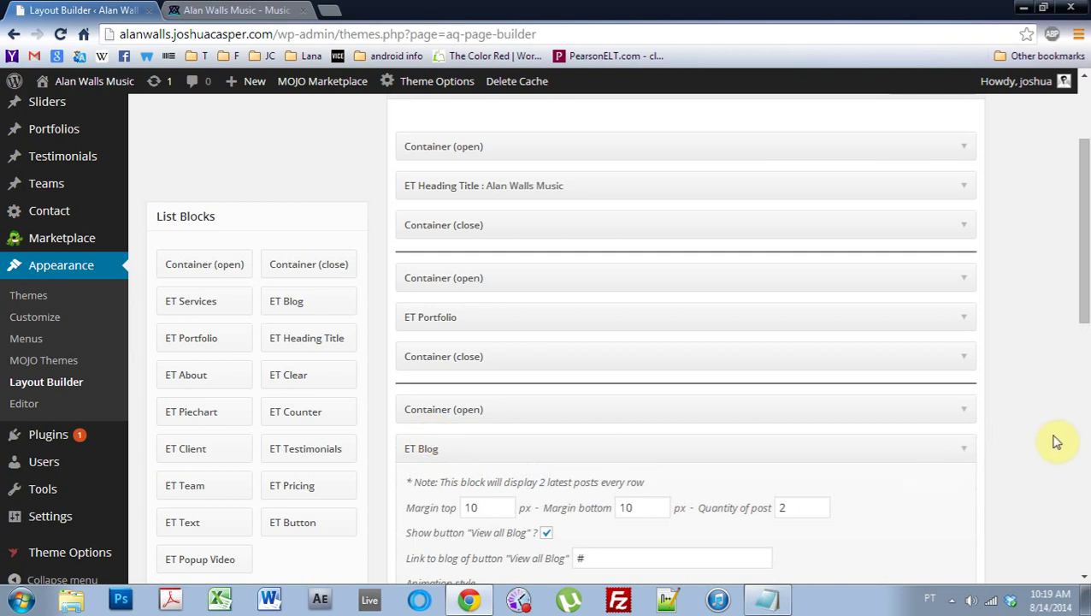
{"action": "left_click", "coordinate": [966, 452]}
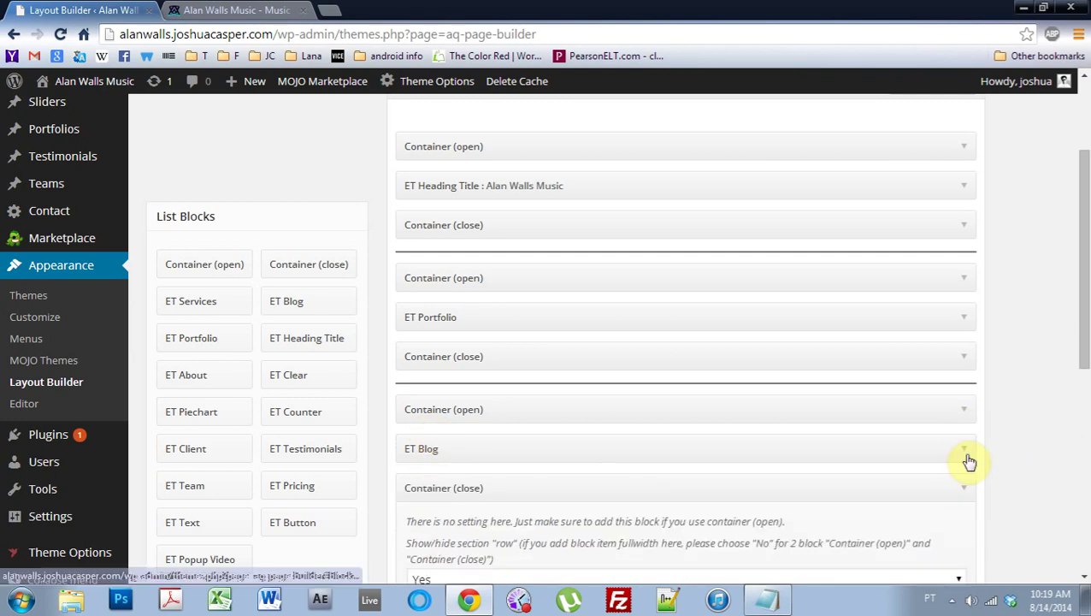
Set the new container's section ID to Blog and save the template
{"action": "left_click", "coordinate": [958, 412]}
{"action": "scroll", "coordinate": [479, 446], "scroll_direction": "down", "scroll_amount": 3}
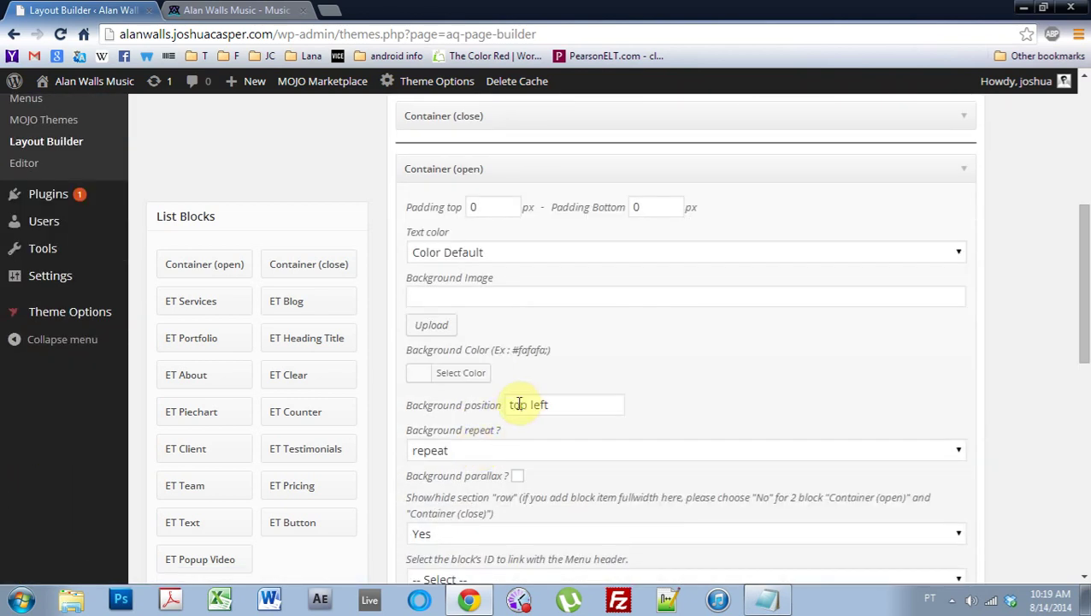
{"action": "scroll", "coordinate": [564, 391], "scroll_direction": "down", "scroll_amount": 1}
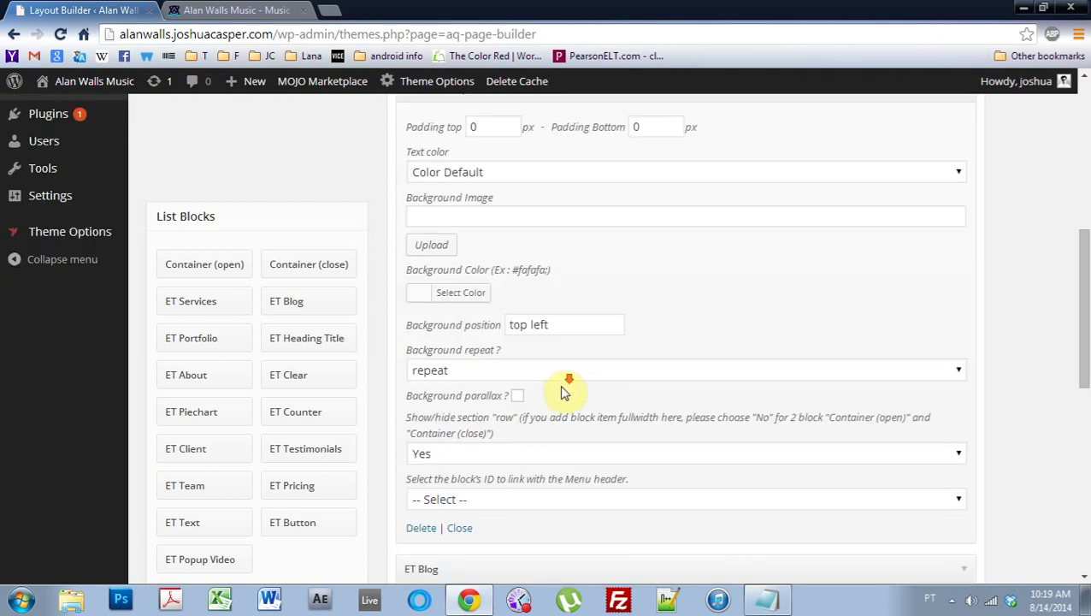
{"action": "left_click", "coordinate": [449, 497]}
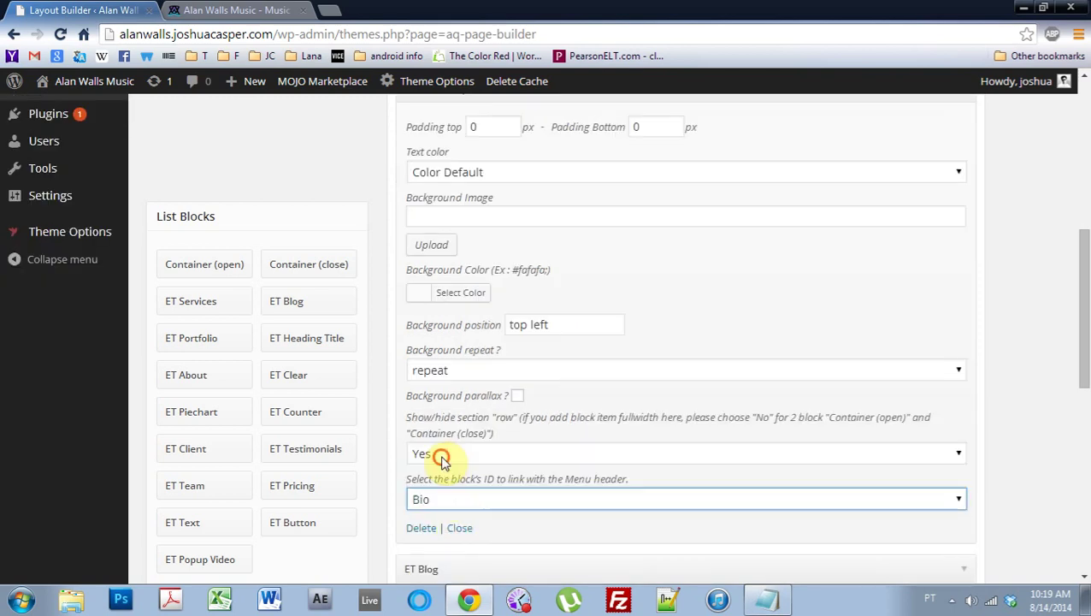
{"action": "left_click", "coordinate": [445, 502]}
{"action": "left_click", "coordinate": [448, 465]}
{"action": "left_click_drag", "start_coordinate": [1086, 334], "coordinate": [1011, 159]}
{"action": "left_click", "coordinate": [930, 247]}
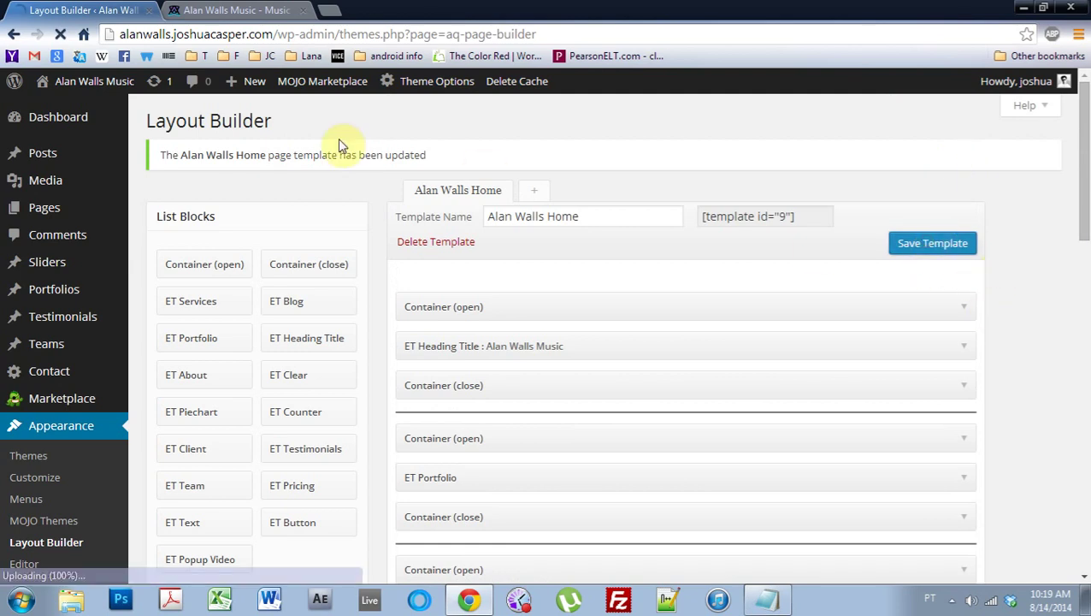
Reload the live Alan Walls Music site and test the BIO, BLOG, MUSIC and CONTACT menu anchors
{"action": "left_click", "coordinate": [232, 11]}
{"action": "left_click", "coordinate": [62, 38]}
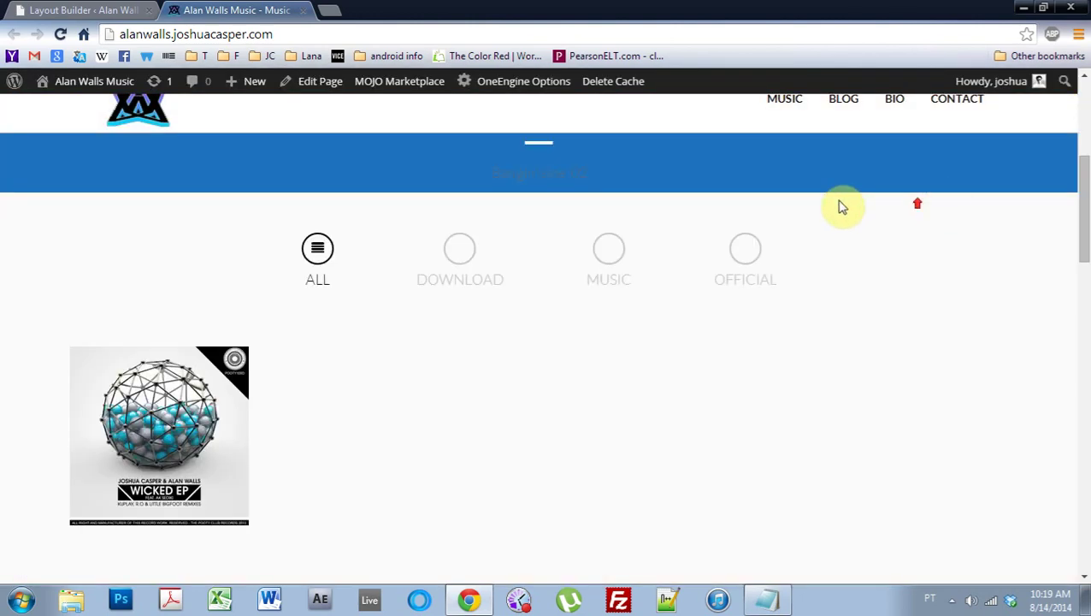
{"action": "left_click", "coordinate": [912, 101]}
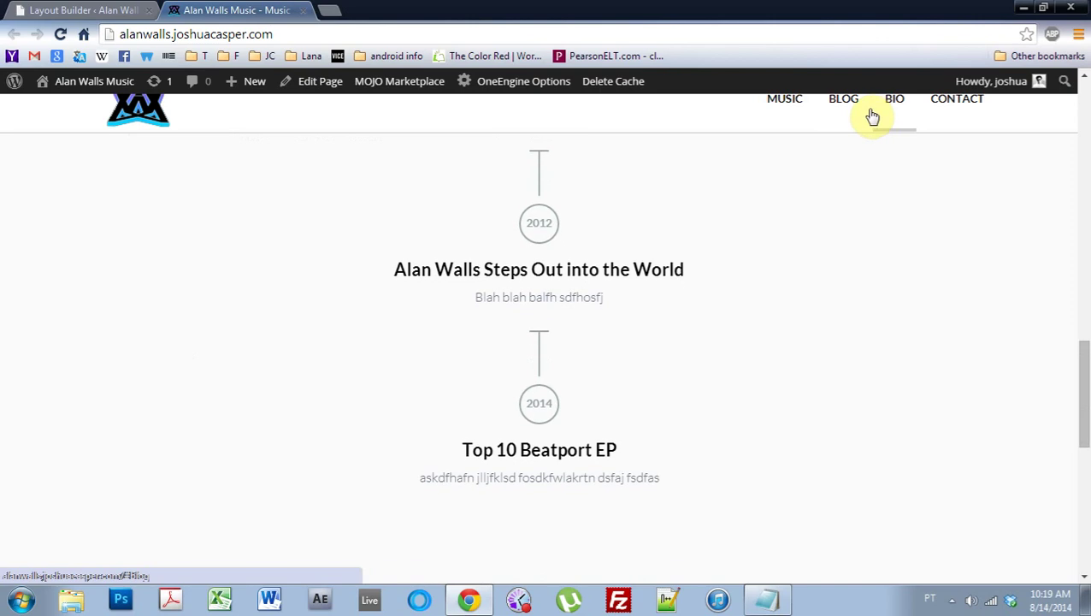
{"action": "left_click", "coordinate": [858, 115]}
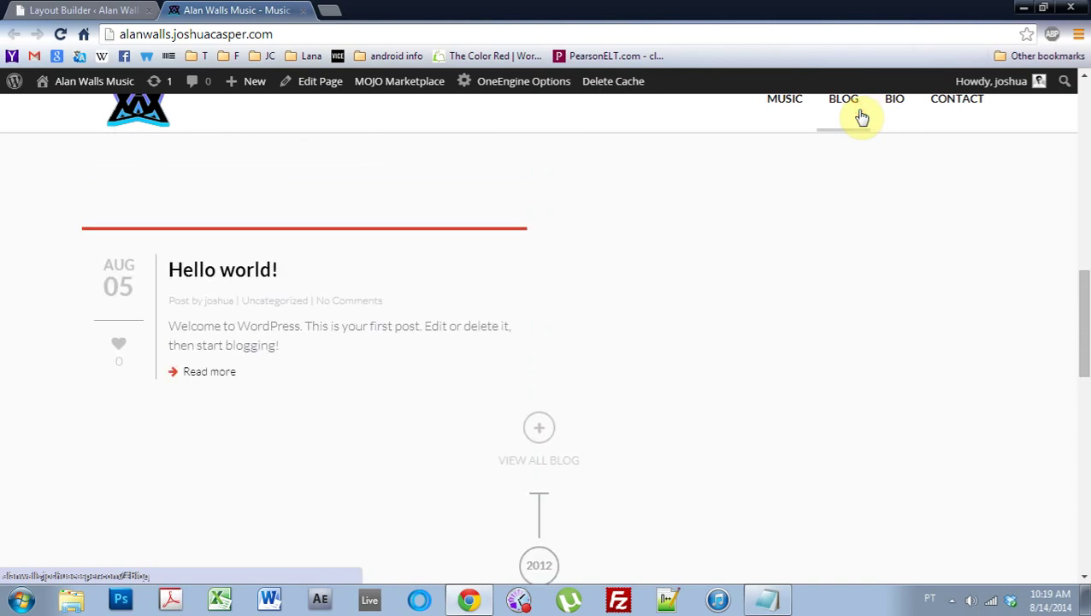
{"action": "left_click", "coordinate": [784, 118]}
{"action": "left_click", "coordinate": [946, 114]}
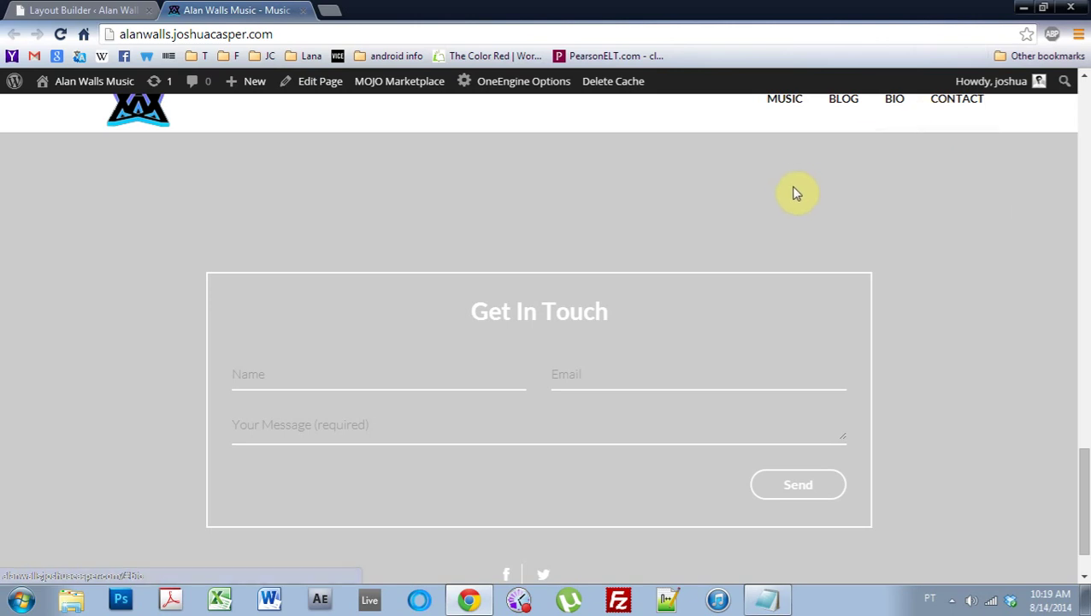
{"action": "scroll", "coordinate": [792, 190], "scroll_direction": "up", "scroll_amount": 5}
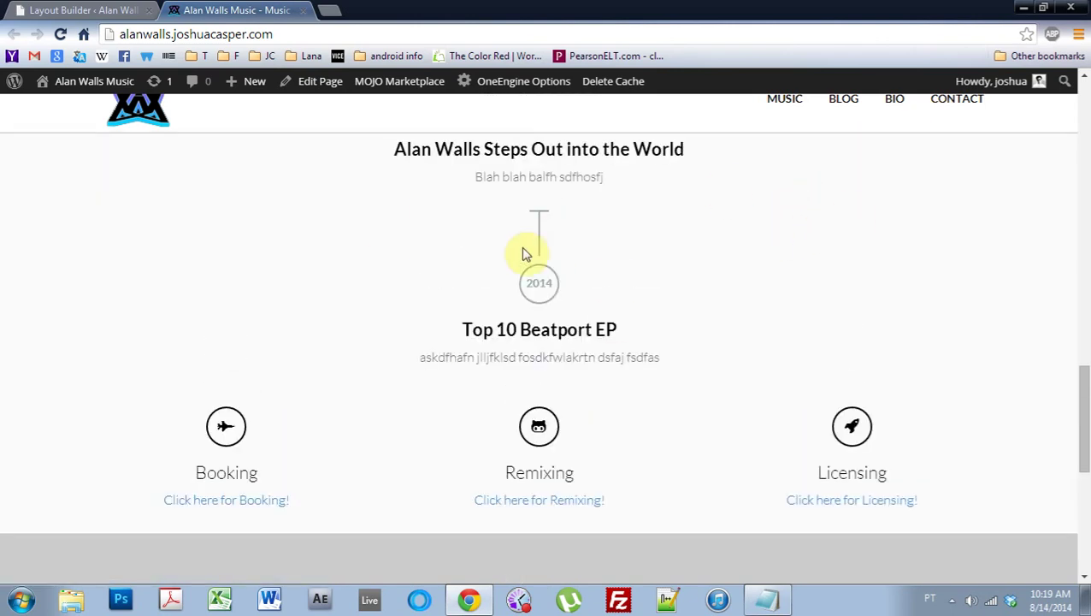